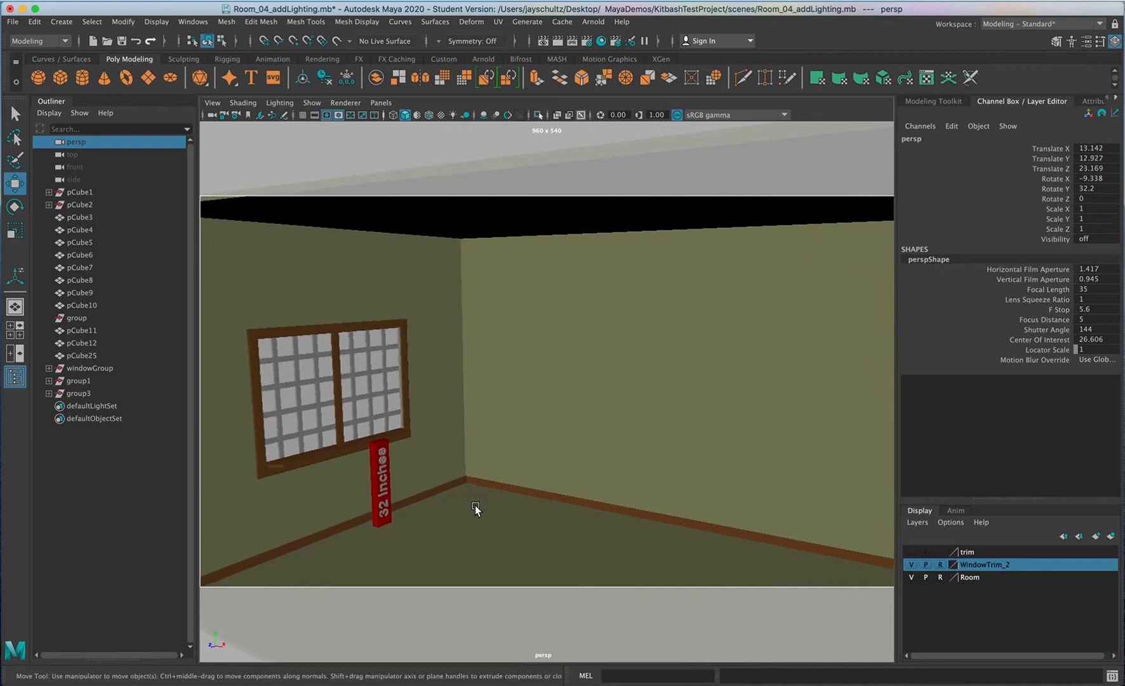
# Start a scene import and browse through Kitbash_stuff and StuffForKitbash_2020_FIRST_SET to the folder with the sawhorses and plywood model
pyautogui.keyDown('alt'); pyautogui.moveTo(484, 502); pyautogui.dragTo(484, 502); pyautogui.keyUp('alt')
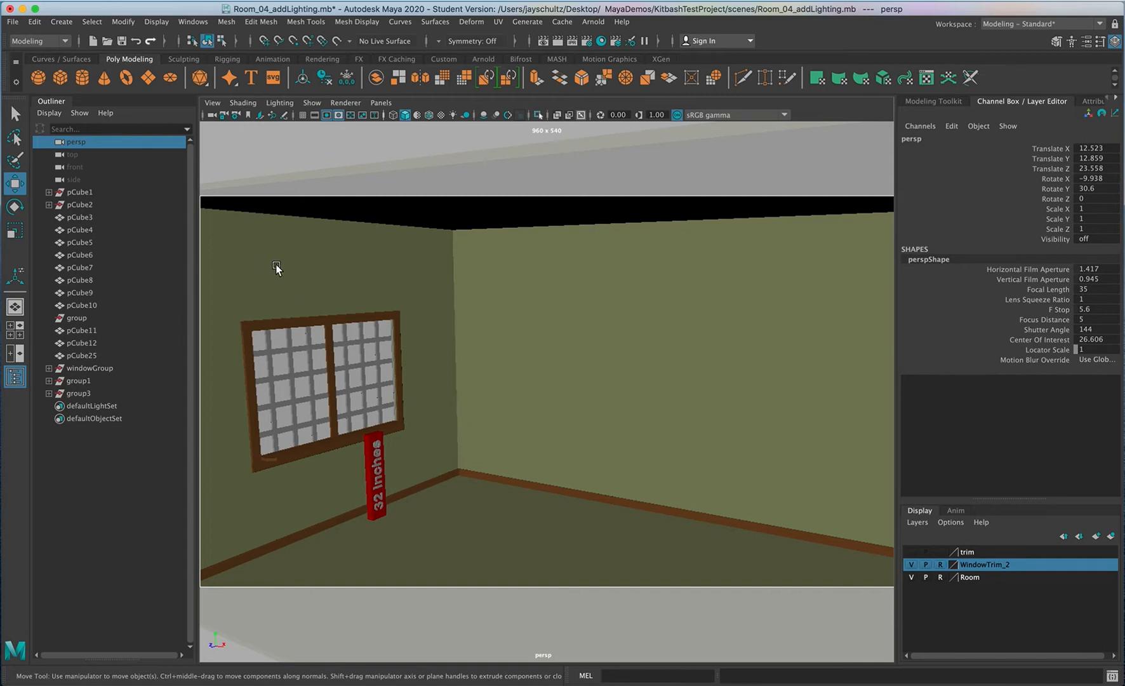
pyautogui.click(13, 23)
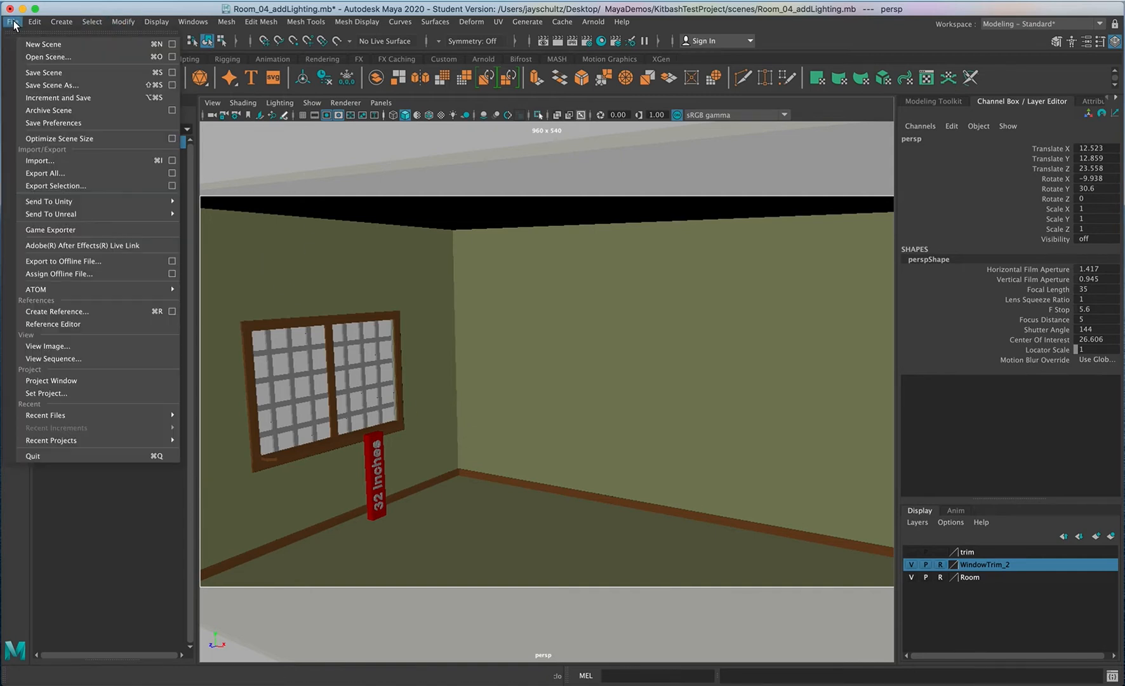
pyautogui.click(73, 162)
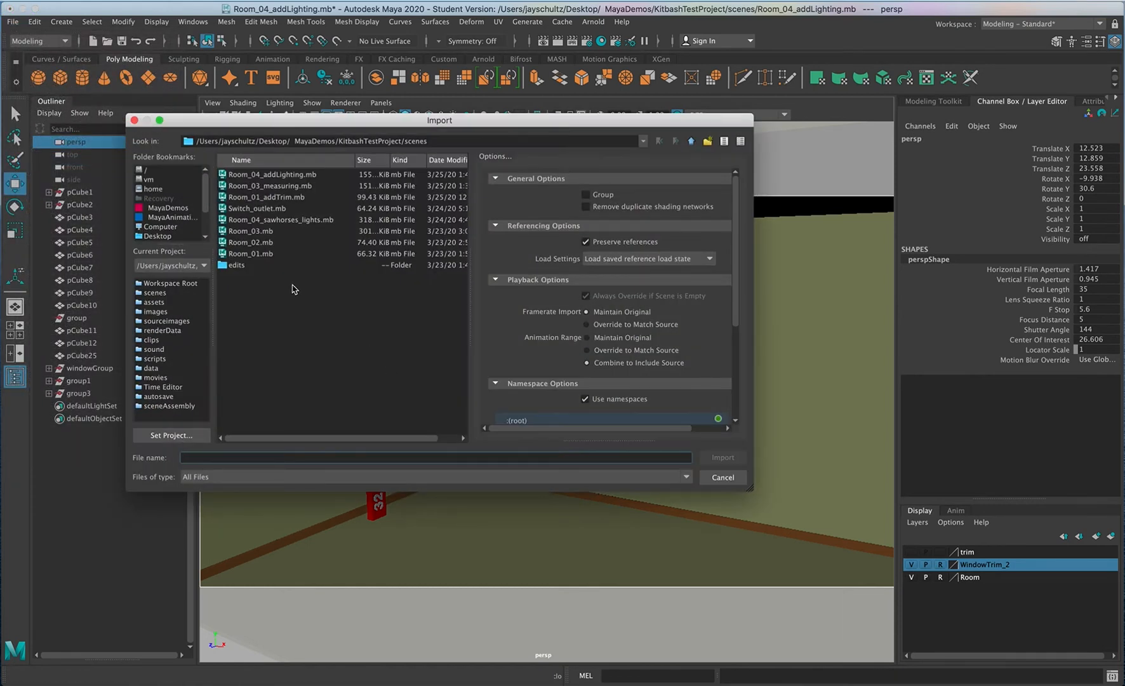
pyautogui.click(644, 141)
pyautogui.click(614, 164)
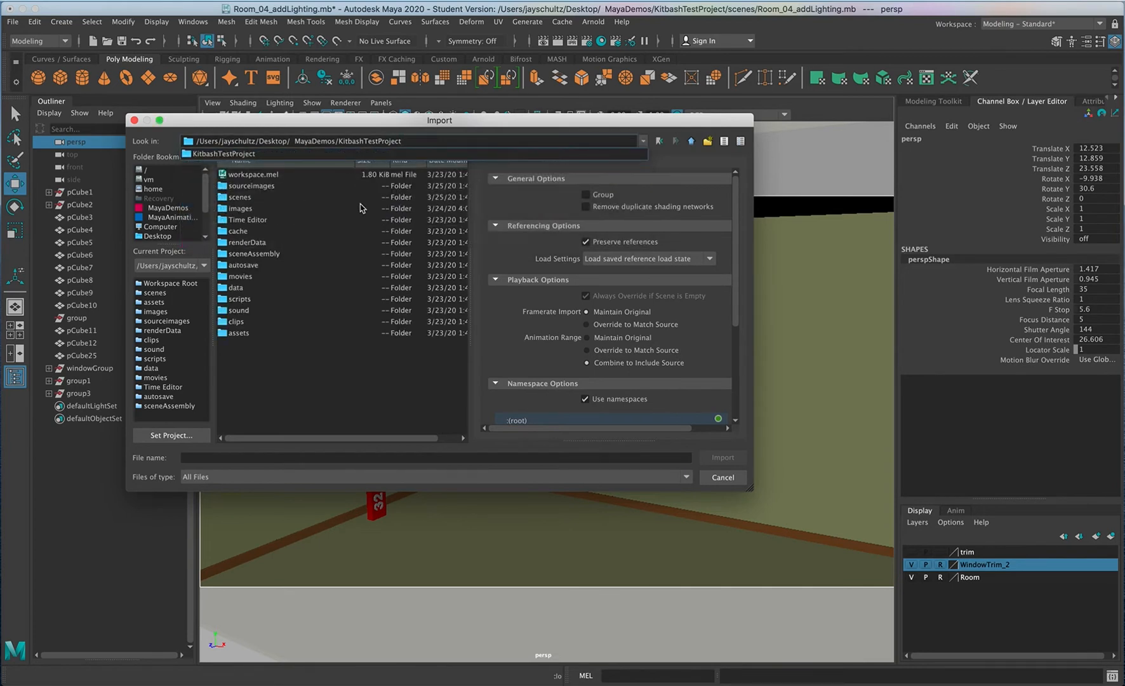
pyautogui.click(644, 142)
pyautogui.click(639, 165)
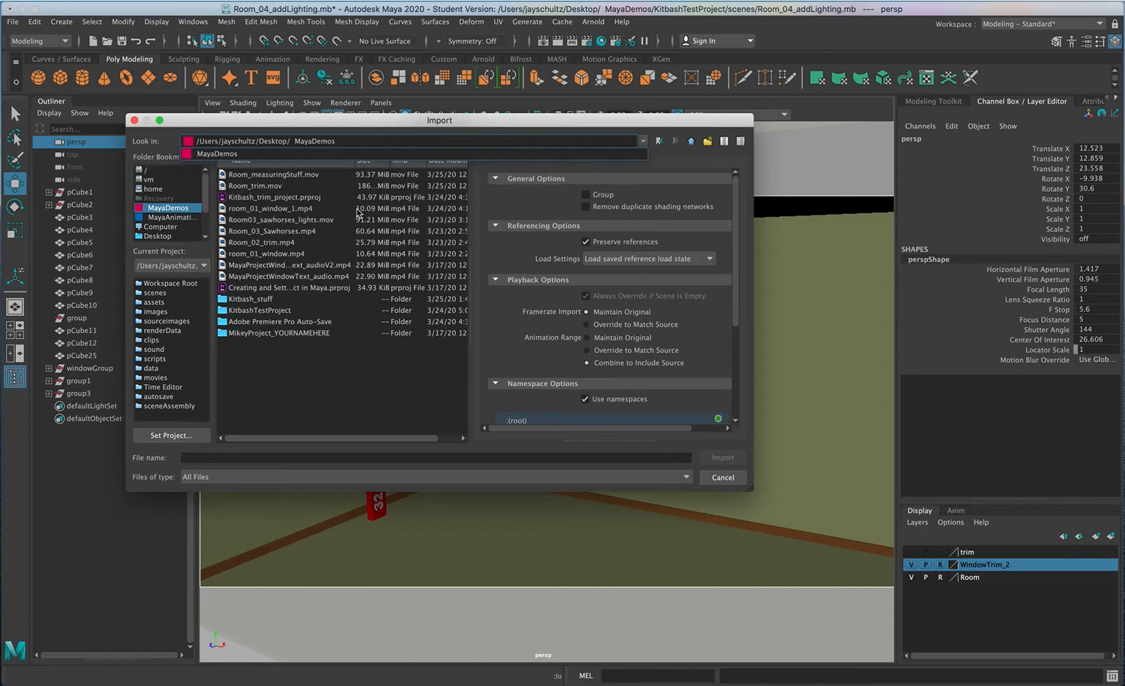
pyautogui.click(267, 300)
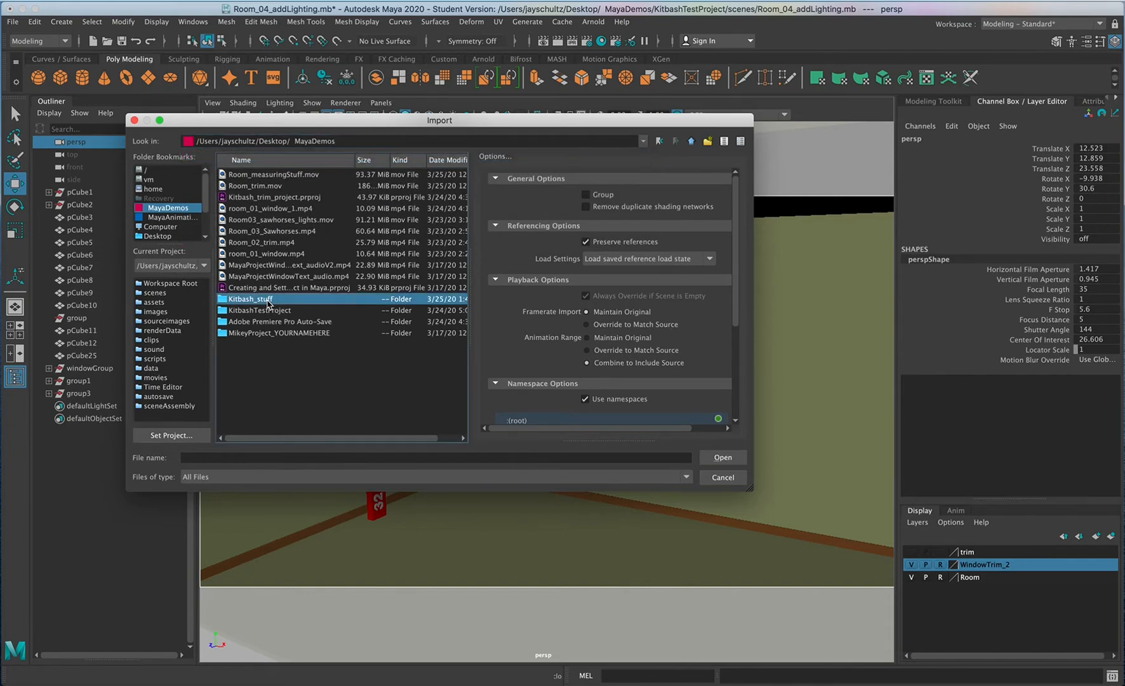
pyautogui.doubleClick(267, 302)
pyautogui.doubleClick(296, 172)
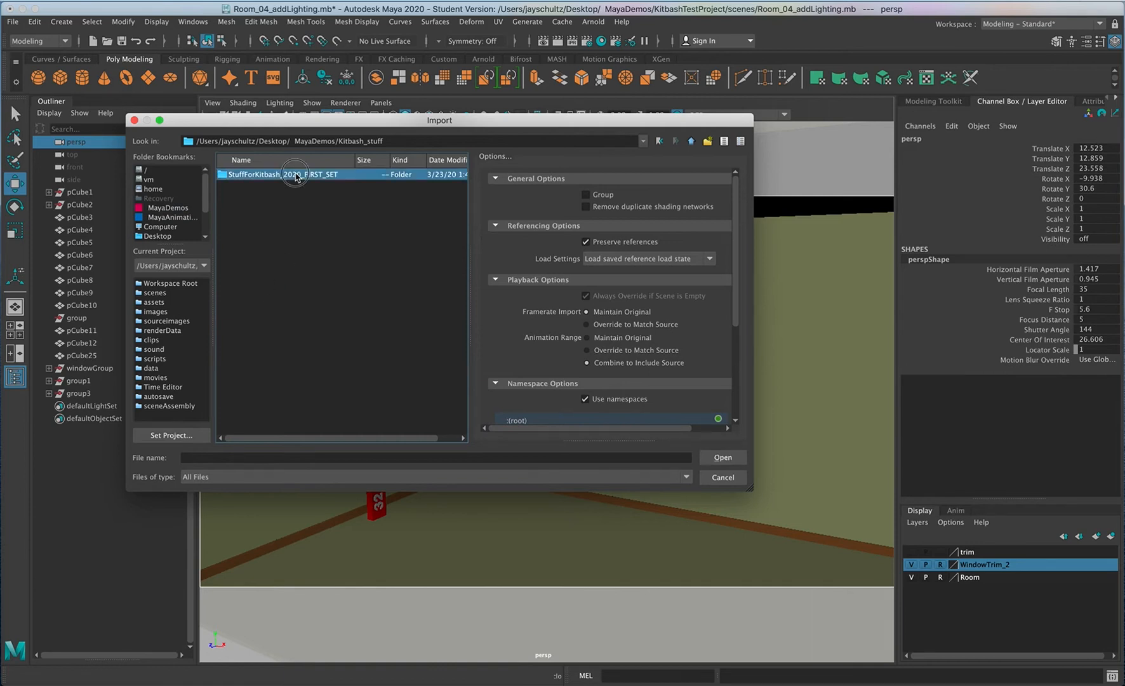
pyautogui.doubleClick(265, 209)
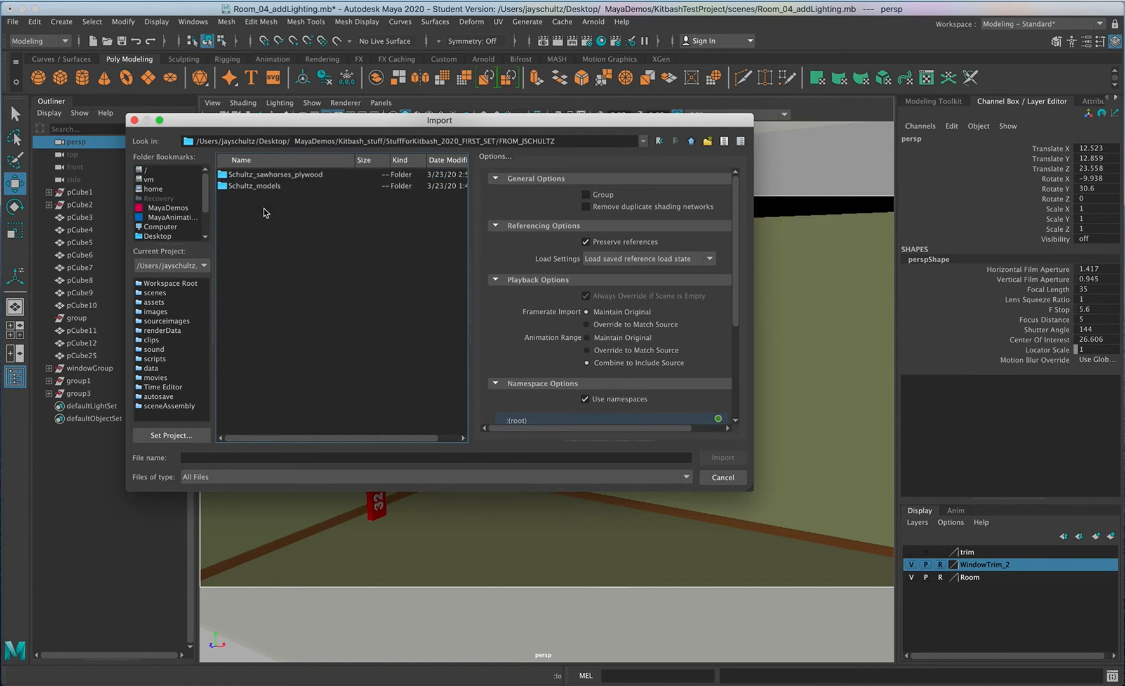
pyautogui.doubleClick(278, 175)
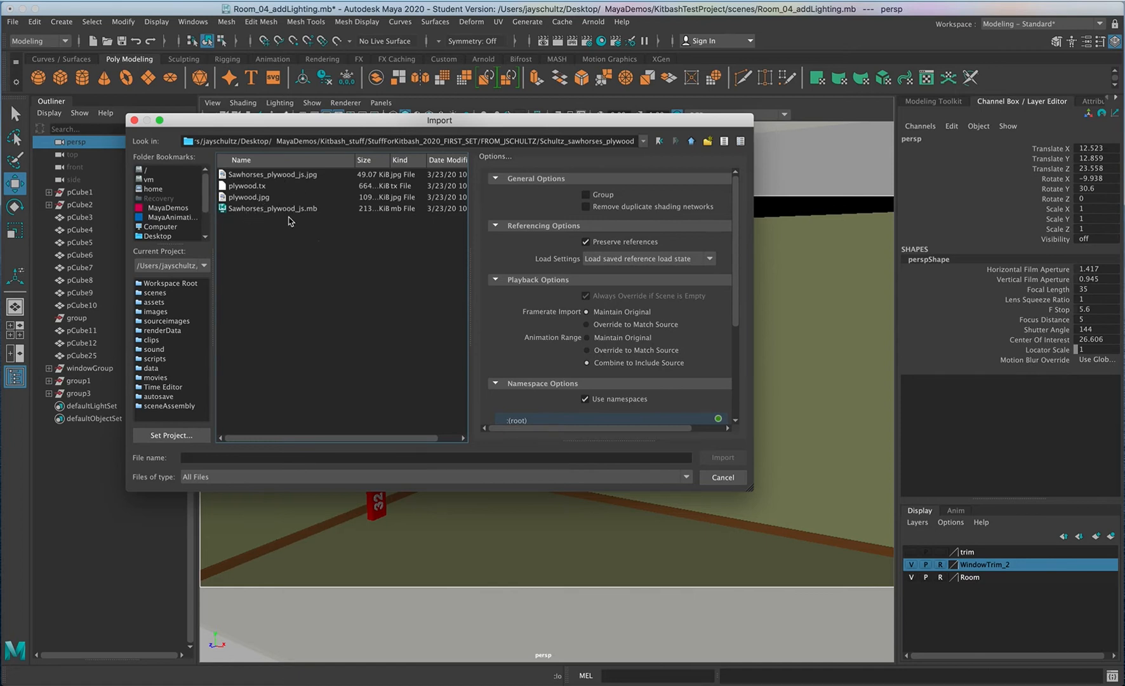
# Import Sawhorses_plywood_js.mb into the room scene and accept the student version notice
pyautogui.click(298, 210)
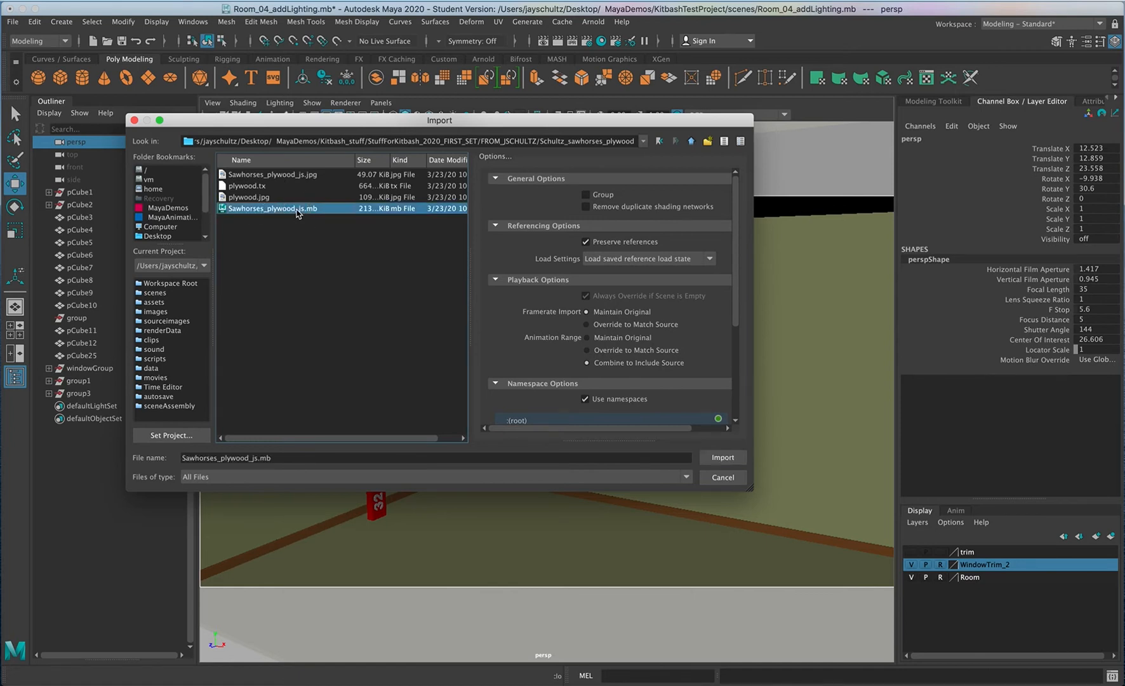
pyautogui.click(722, 457)
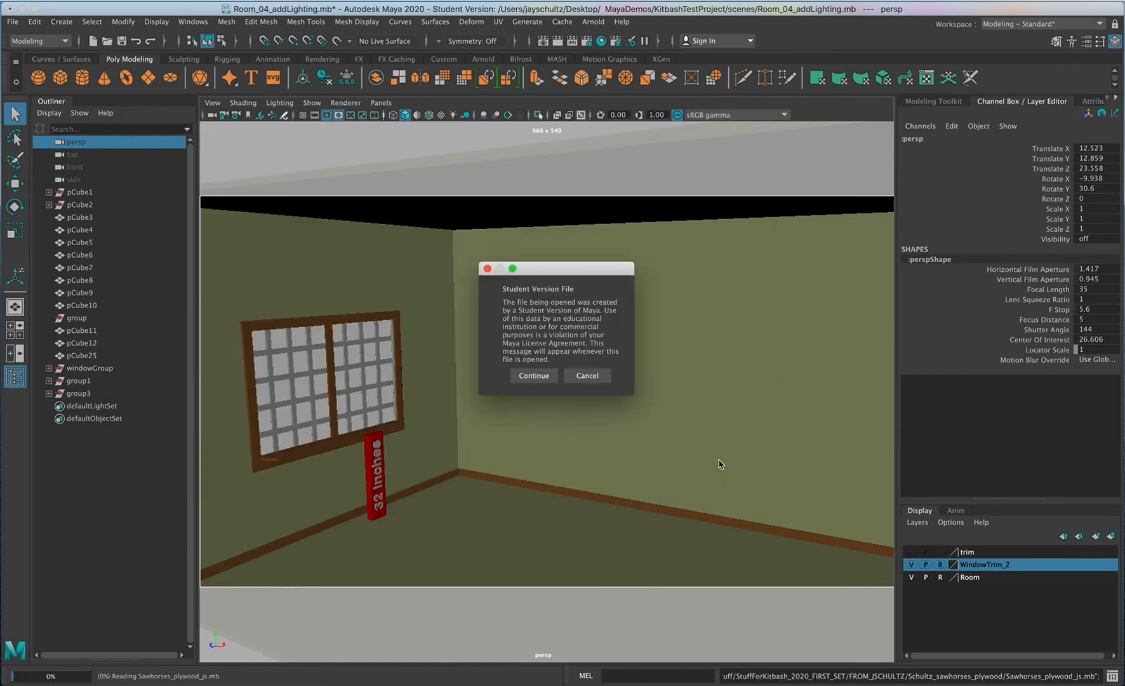
pyautogui.click(533, 379)
# Select the whole imported sawhorse group and move it into the room, to about X 28 and Z 21.1
pyautogui.press('w')
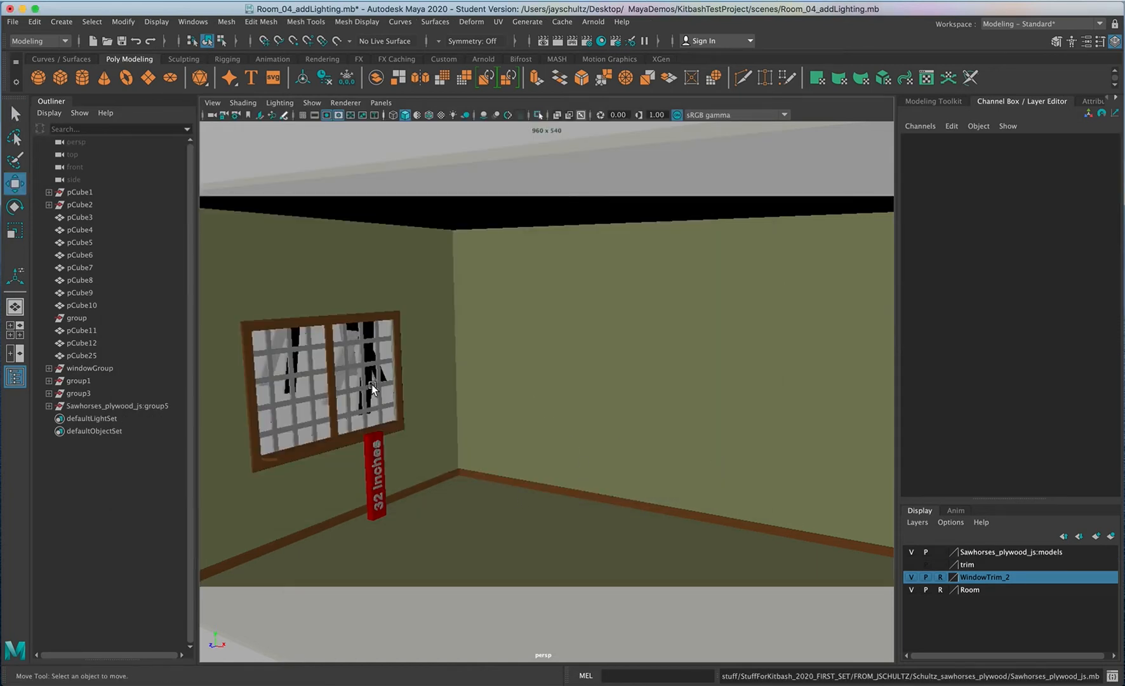
pyautogui.keyDown('alt'); pyautogui.moveTo(473, 442); pyautogui.dragTo(422, 442, button='right'); pyautogui.keyUp('alt')
pyautogui.keyDown('alt'); pyautogui.moveTo(416, 439); pyautogui.dragTo(456, 443); pyautogui.keyUp('alt')
pyautogui.keyDown('alt'); pyautogui.moveTo(456, 442); pyautogui.dragTo(396, 442, button='right'); pyautogui.keyUp('alt')
pyautogui.moveTo(396, 443)
pyautogui.keyDown('alt'); pyautogui.mouseDown()
pyautogui.moveTo(423, 441)
pyautogui.moveTo(400, 441)
pyautogui.mouseUp(); pyautogui.keyUp('alt')
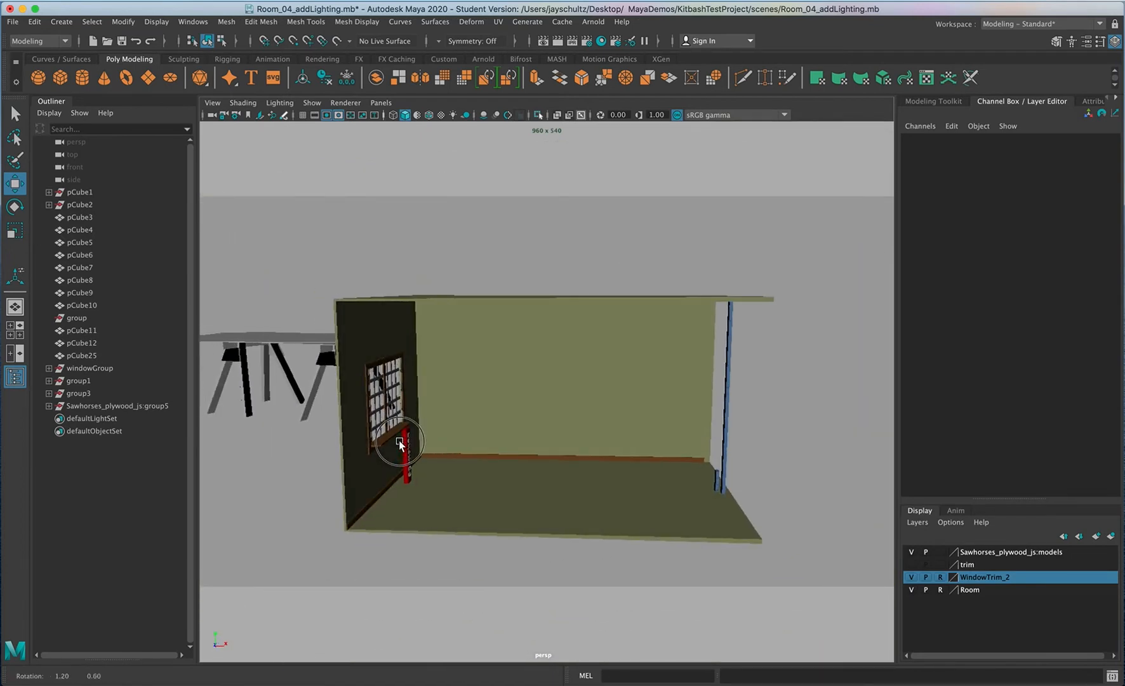
pyautogui.click(266, 339)
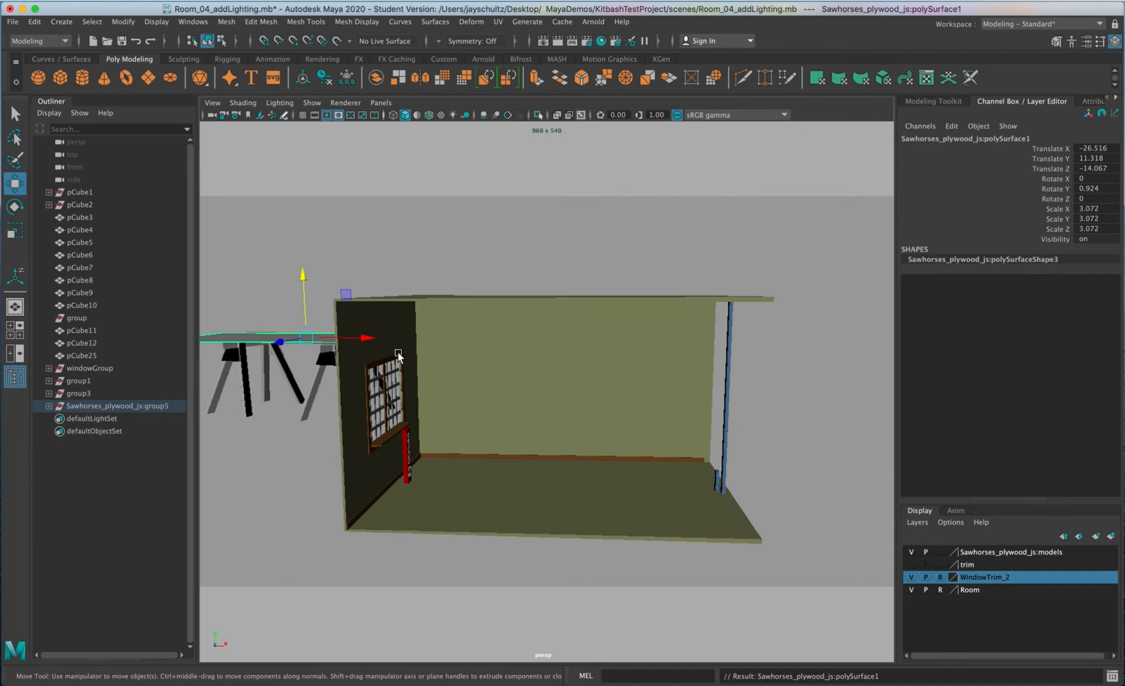
pyautogui.press('Up')
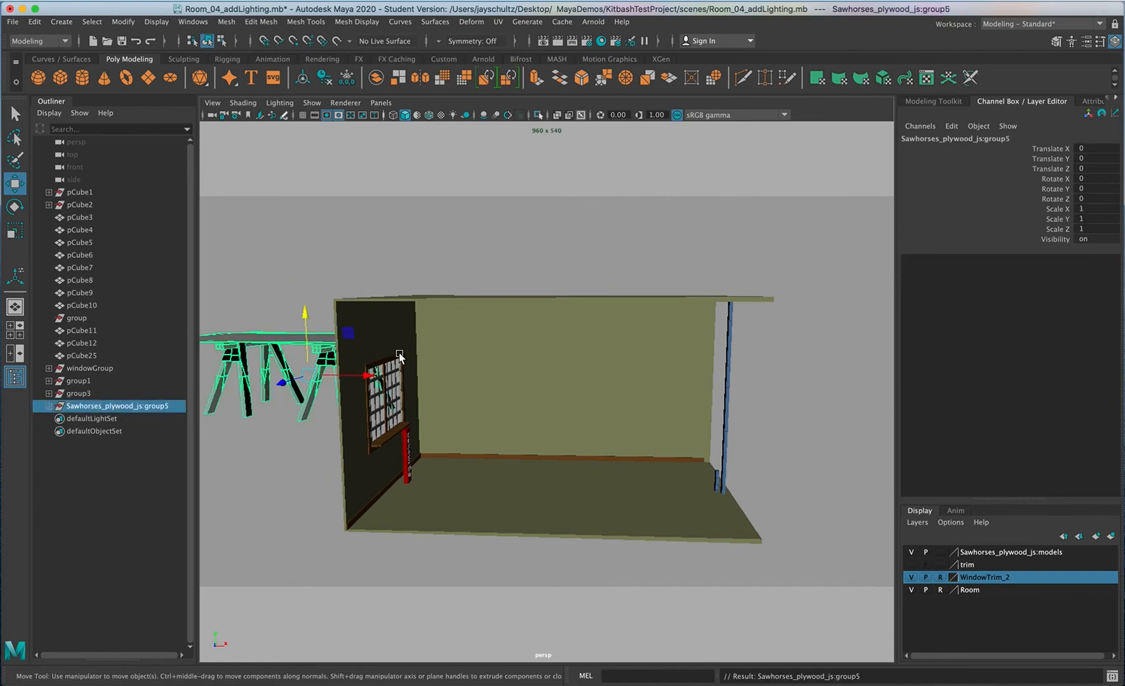
pyautogui.moveTo(366, 376); pyautogui.dragTo(638, 414)
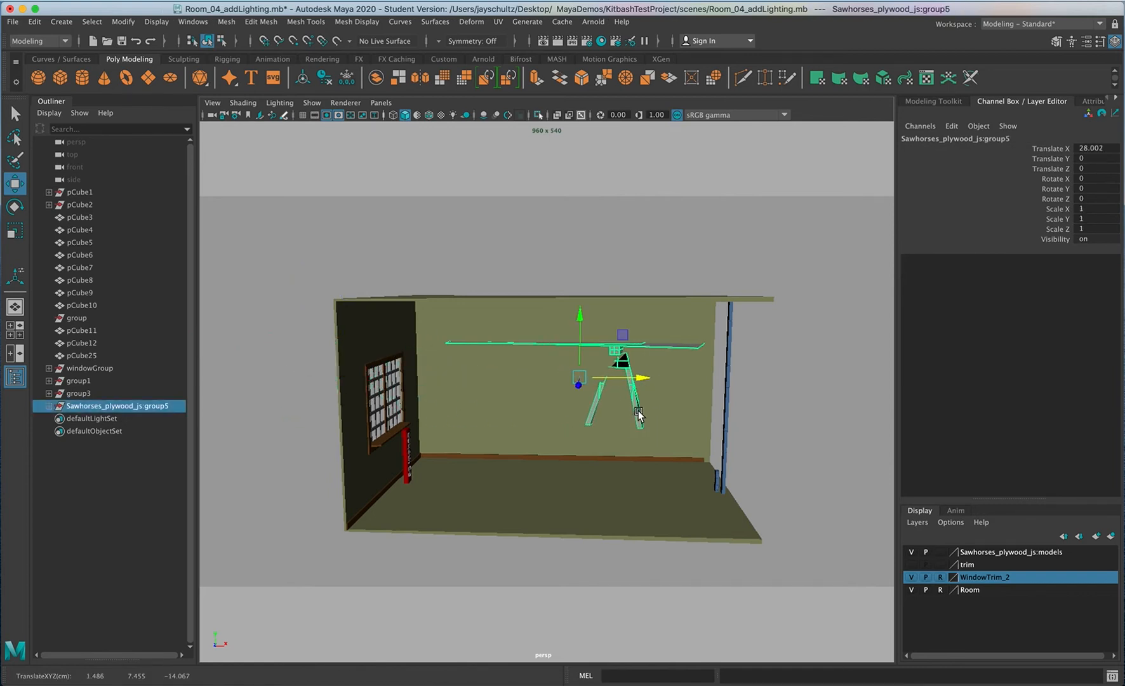
pyautogui.moveTo(573, 385); pyautogui.dragTo(539, 465)
# Scale the sawhorse group down uniformly to about 0.267 and lower it toward the room floor
pyautogui.keyDown('alt'); pyautogui.moveTo(576, 478); pyautogui.dragTo(562, 480, button='right'); pyautogui.keyUp('alt')
pyautogui.keyDown('alt'); pyautogui.moveTo(563, 480); pyautogui.dragTo(576, 493); pyautogui.keyUp('alt')
pyautogui.keyDown('alt'); pyautogui.moveTo(581, 482); pyautogui.dragTo(700, 482, button='right'); pyautogui.keyUp('alt')
pyautogui.keyDown('alt'); pyautogui.moveTo(699, 481); pyautogui.dragTo(614, 488); pyautogui.keyUp('alt')
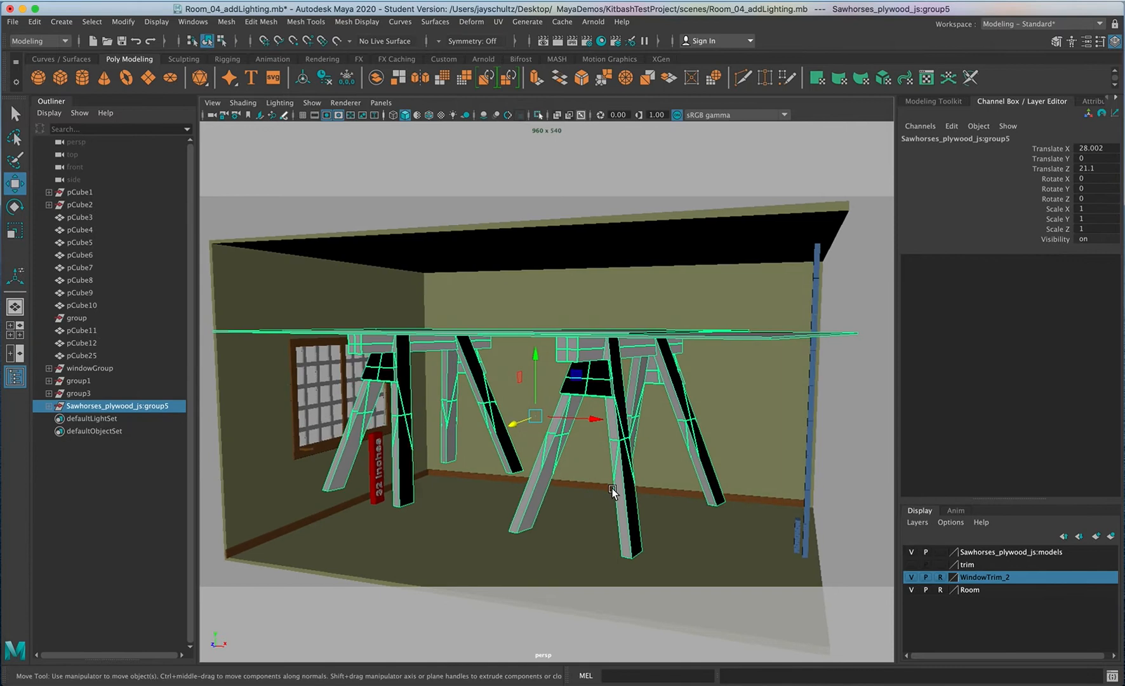
pyautogui.press('r')
pyautogui.moveTo(535, 417); pyautogui.dragTo(263, 426)
pyautogui.press('w')
pyautogui.moveTo(534, 353); pyautogui.dragTo(537, 494)
# In the side view, scale the sawhorse group up to about 0.488 and raise its legs onto the floor line
pyautogui.keyDown('alt'); pyautogui.moveTo(627, 506); pyautogui.dragTo(637, 470, button='middle'); pyautogui.keyUp('alt')
pyautogui.keyDown('alt'); pyautogui.moveTo(638, 468); pyautogui.dragTo(512, 426); pyautogui.keyUp('alt')
pyautogui.press('r')
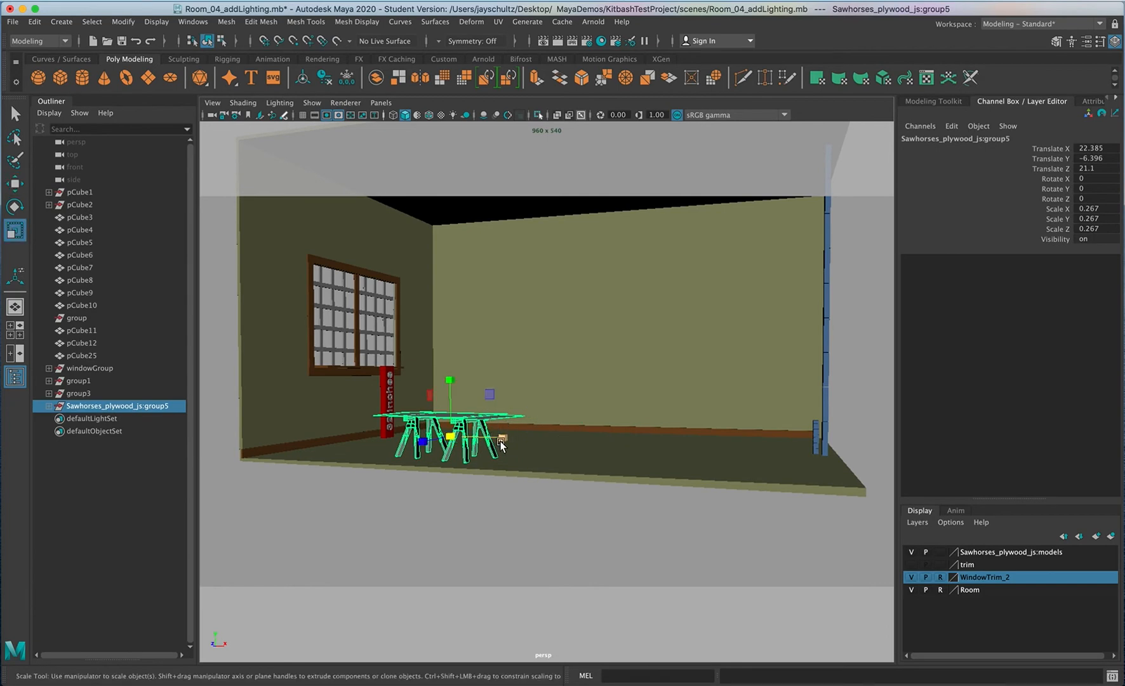
pyautogui.press('space')
pyautogui.press('space')
pyautogui.keyDown('alt'); pyautogui.moveTo(648, 561); pyautogui.dragTo(526, 550, button='right'); pyautogui.keyUp('alt')
pyautogui.moveTo(321, 440); pyautogui.dragTo(436, 395)
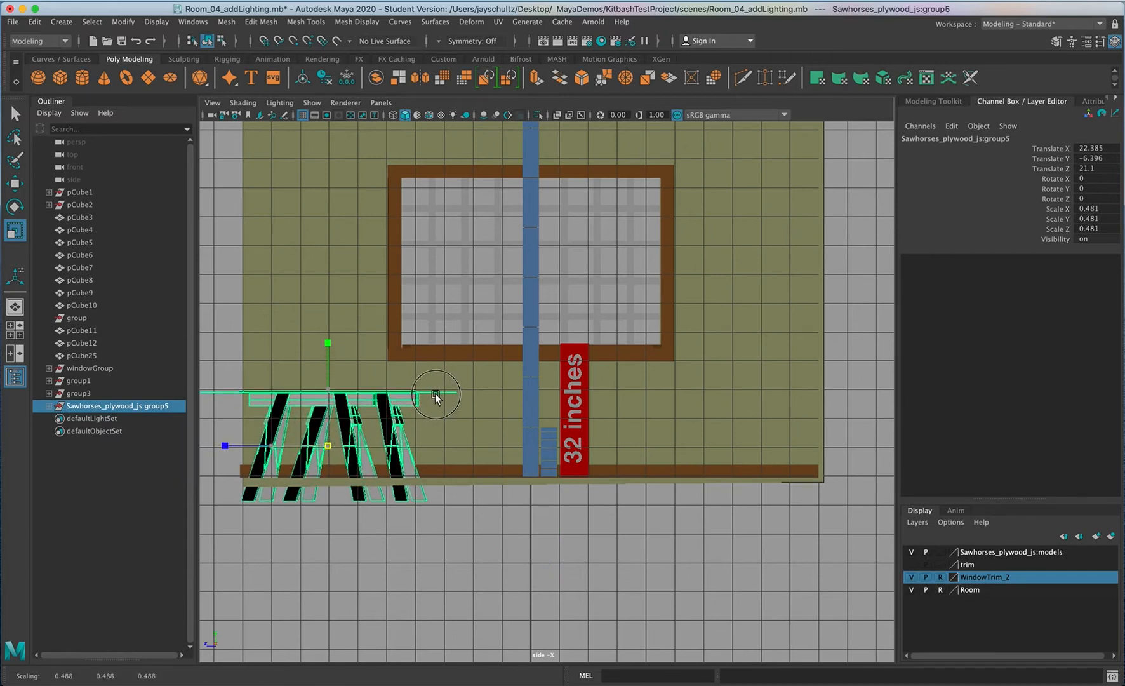
pyautogui.press('w')
pyautogui.moveTo(328, 384); pyautogui.dragTo(332, 357)
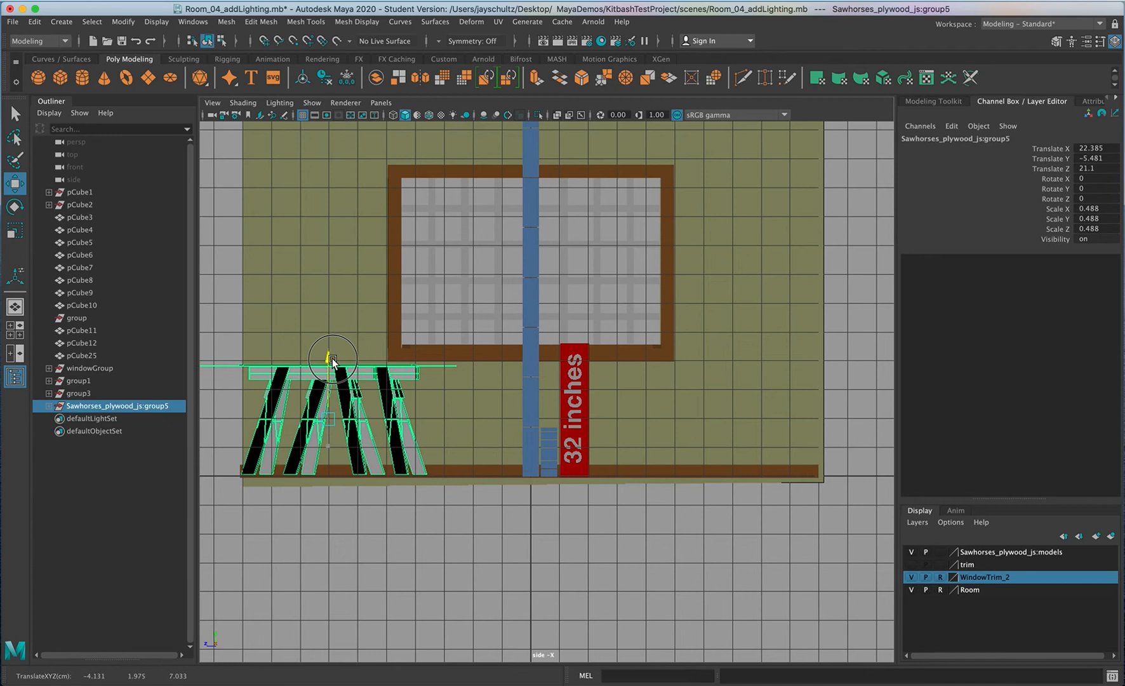
# Move the sawhorse table beside the 32 inches marker and scale it to about 0.587 to match the marker's height, keeping the legs on the floor
pyautogui.moveTo(271, 421); pyautogui.dragTo(446, 421)
pyautogui.press('r')
pyautogui.moveTo(542, 465); pyautogui.dragTo(542, 362, button='middle')
pyautogui.press('w')
pyautogui.moveTo(509, 364); pyautogui.dragTo(508, 355)
pyautogui.press('r')
pyautogui.moveTo(513, 409); pyautogui.dragTo(517, 402, button='middle')
pyautogui.press('w')
pyautogui.moveTo(509, 359); pyautogui.dragTo(509, 353)
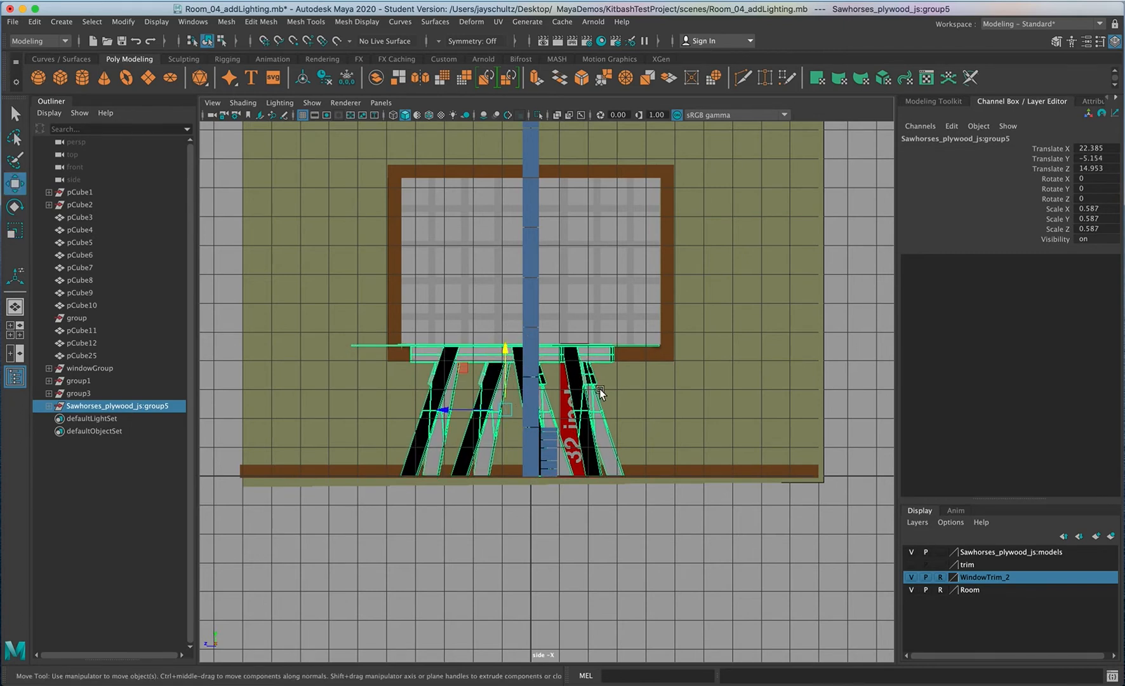
# In the perspective view, reposition the sawhorse table on the room floor to about X 26.2 and Z 10.7, then deselect it
pyautogui.press('space')
pyautogui.press('space')
pyautogui.keyDown('alt'); pyautogui.moveTo(639, 361); pyautogui.dragTo(666, 443); pyautogui.keyUp('alt')
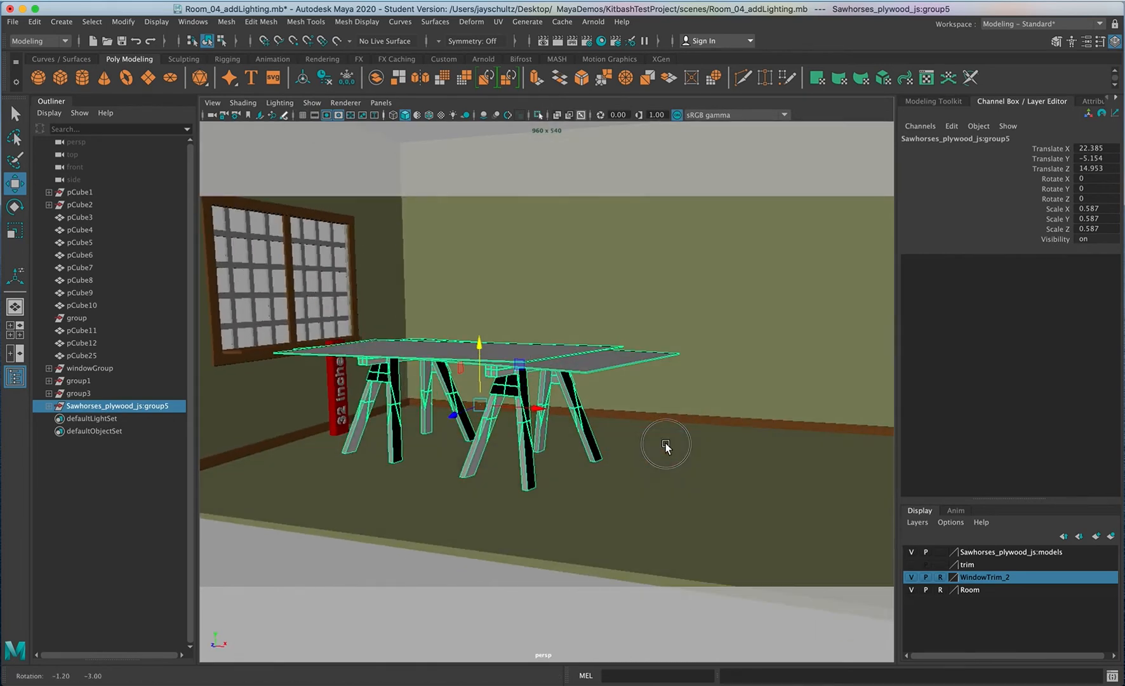
pyautogui.keyDown('alt'); pyautogui.moveTo(666, 443); pyautogui.dragTo(590, 441, button='right'); pyautogui.keyUp('alt')
pyautogui.keyDown('alt'); pyautogui.moveTo(634, 440); pyautogui.dragTo(630, 482, button='middle'); pyautogui.keyUp('alt')
pyautogui.keyDown('alt'); pyautogui.moveTo(616, 485); pyautogui.dragTo(648, 489, button='right'); pyautogui.keyUp('alt')
pyautogui.keyDown('alt'); pyautogui.moveTo(648, 490); pyautogui.dragTo(670, 523, button='middle'); pyautogui.keyUp('alt')
pyautogui.moveTo(579, 487); pyautogui.dragTo(617, 490)
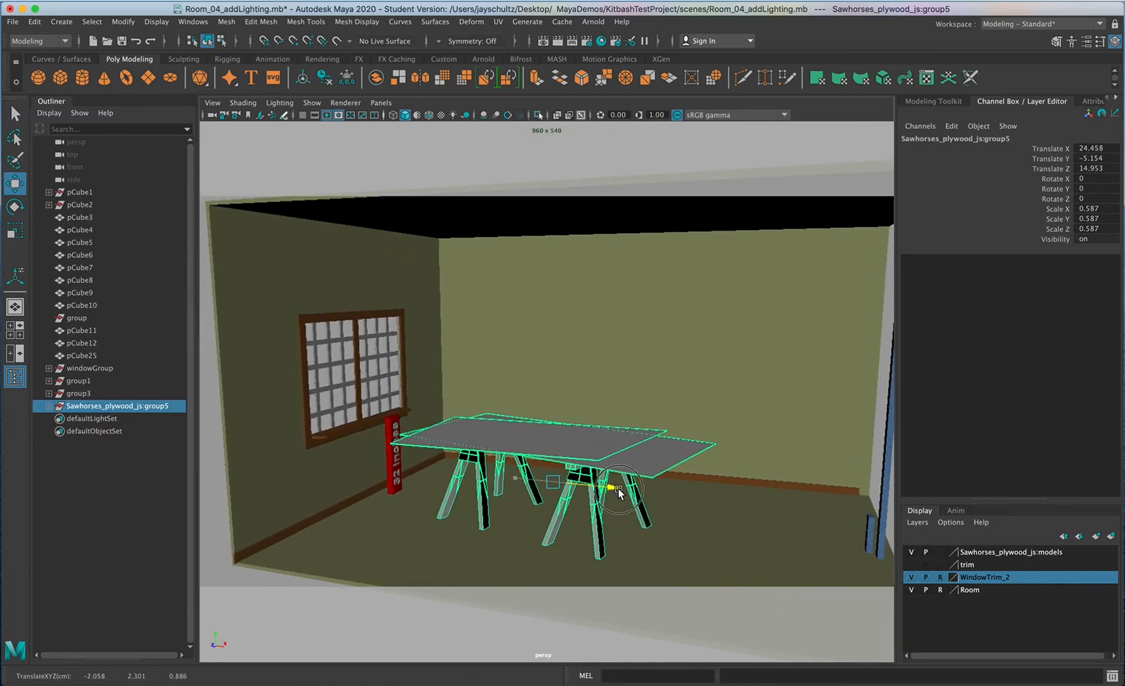
pyautogui.moveTo(531, 500); pyautogui.dragTo(551, 513)
pyautogui.moveTo(631, 476); pyautogui.dragTo(666, 478)
pyautogui.keyDown('alt'); pyautogui.moveTo(573, 530); pyautogui.dragTo(545, 560); pyautogui.keyUp('alt')
pyautogui.keyDown('alt'); pyautogui.moveTo(545, 560); pyautogui.dragTo(608, 535, button='right'); pyautogui.keyUp('alt')
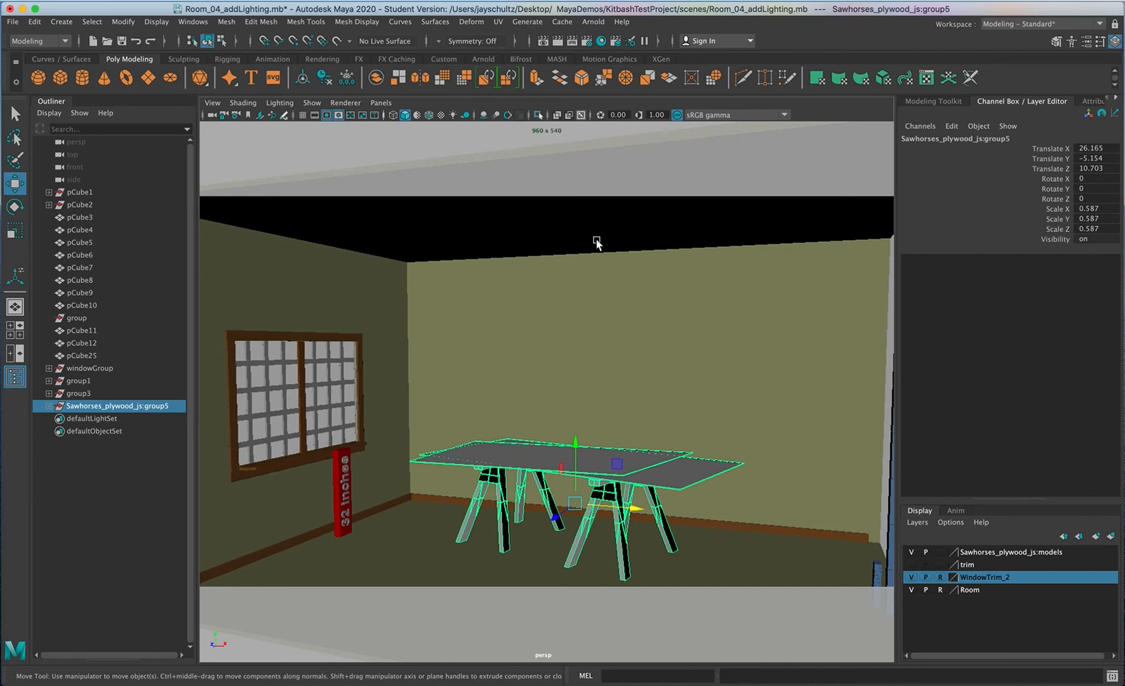
pyautogui.click(442, 148)
# Frame the room with the window and table in the perspective view and add an Arnold Skydome light
pyautogui.keyDown('alt'); pyautogui.moveTo(585, 459); pyautogui.dragTo(589, 471); pyautogui.keyUp('alt')
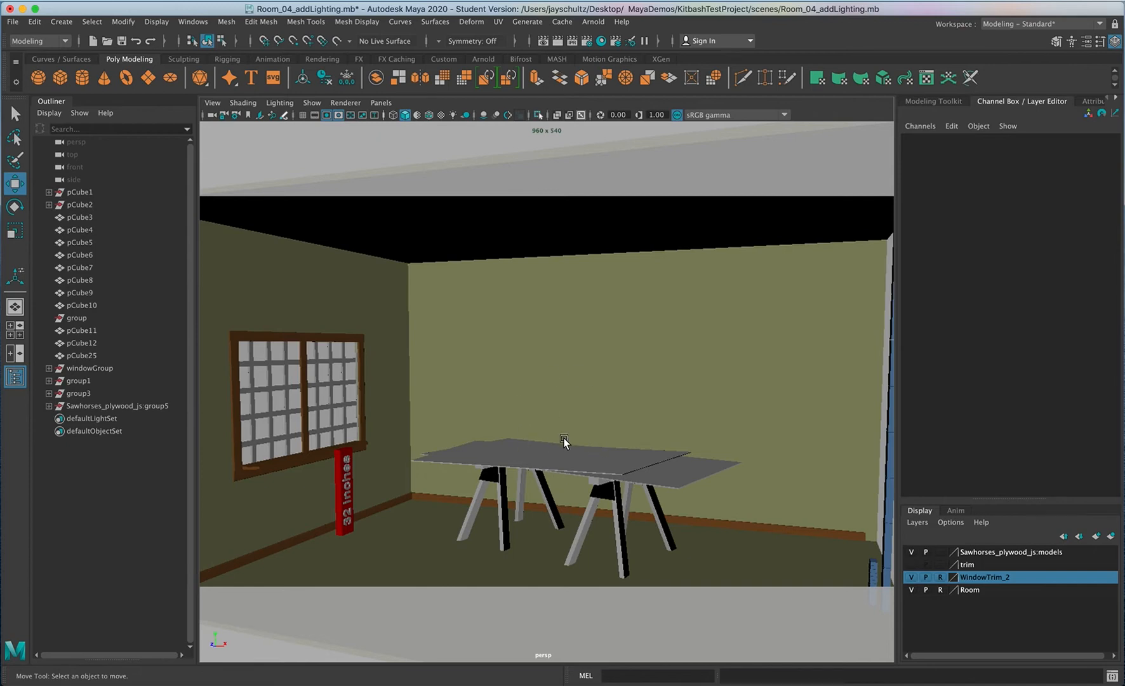
pyautogui.moveTo(574, 427)
pyautogui.keyDown('alt'); pyautogui.mouseDown()
pyautogui.moveTo(623, 432)
pyautogui.moveTo(608, 397)
pyautogui.moveTo(615, 414)
pyautogui.moveTo(589, 406)
pyautogui.moveTo(610, 409)
pyautogui.moveTo(592, 376)
pyautogui.moveTo(586, 419)
pyautogui.mouseUp(); pyautogui.keyUp('alt')
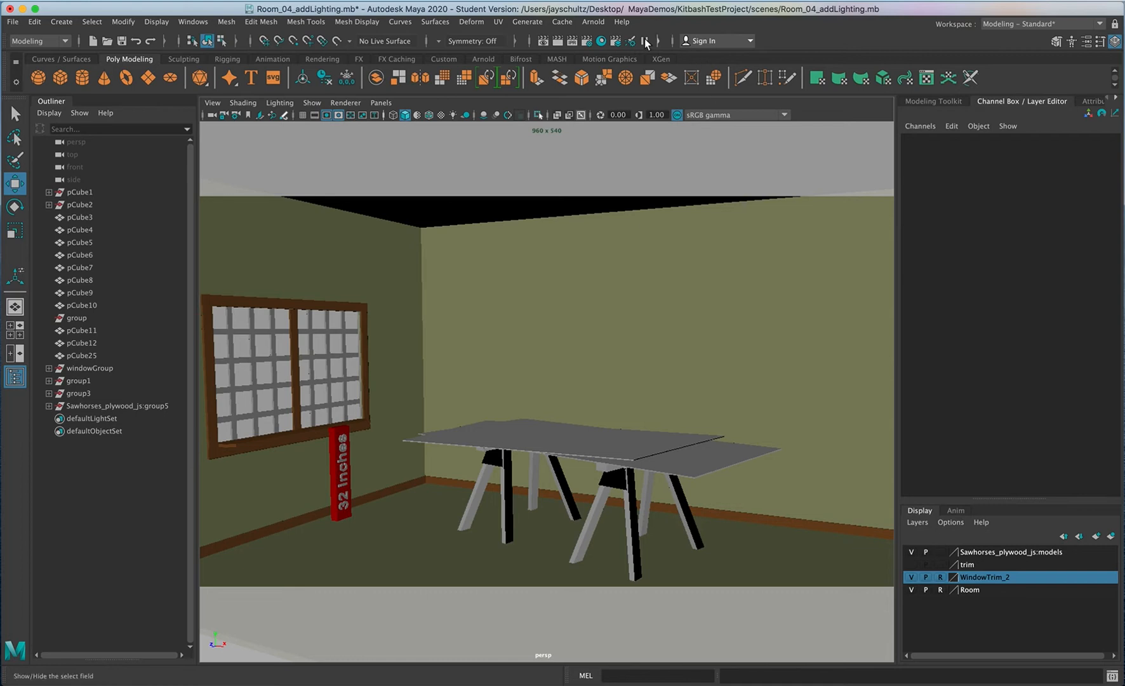
pyautogui.click(594, 22)
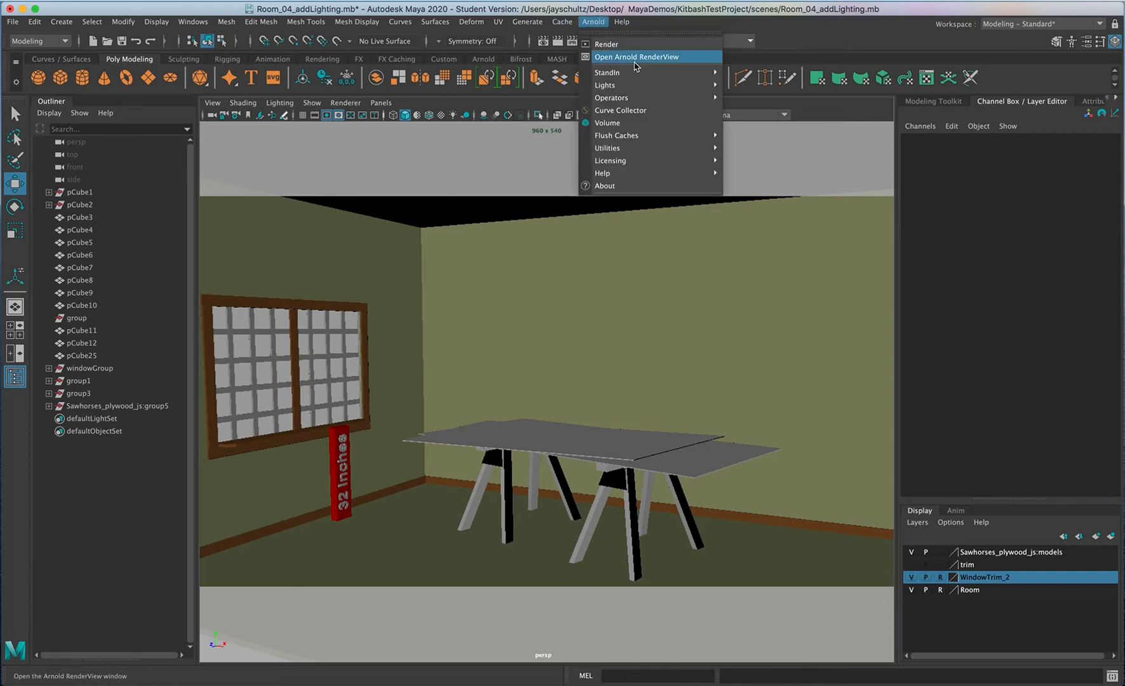
pyautogui.moveTo(635, 85)
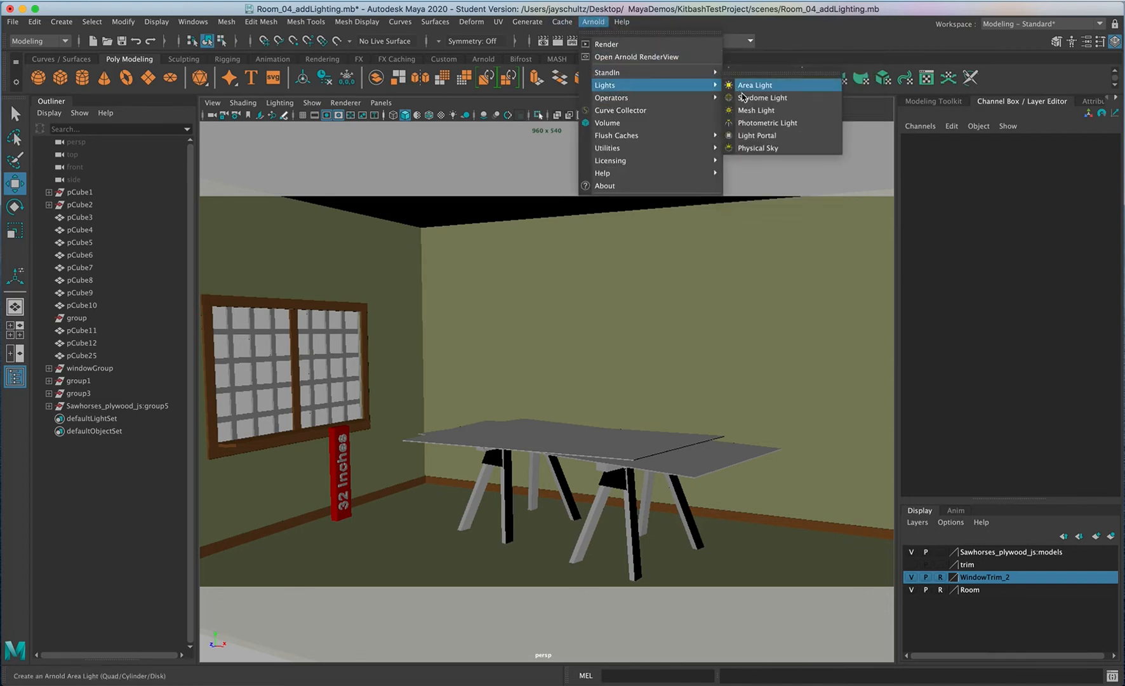
pyautogui.click(756, 97)
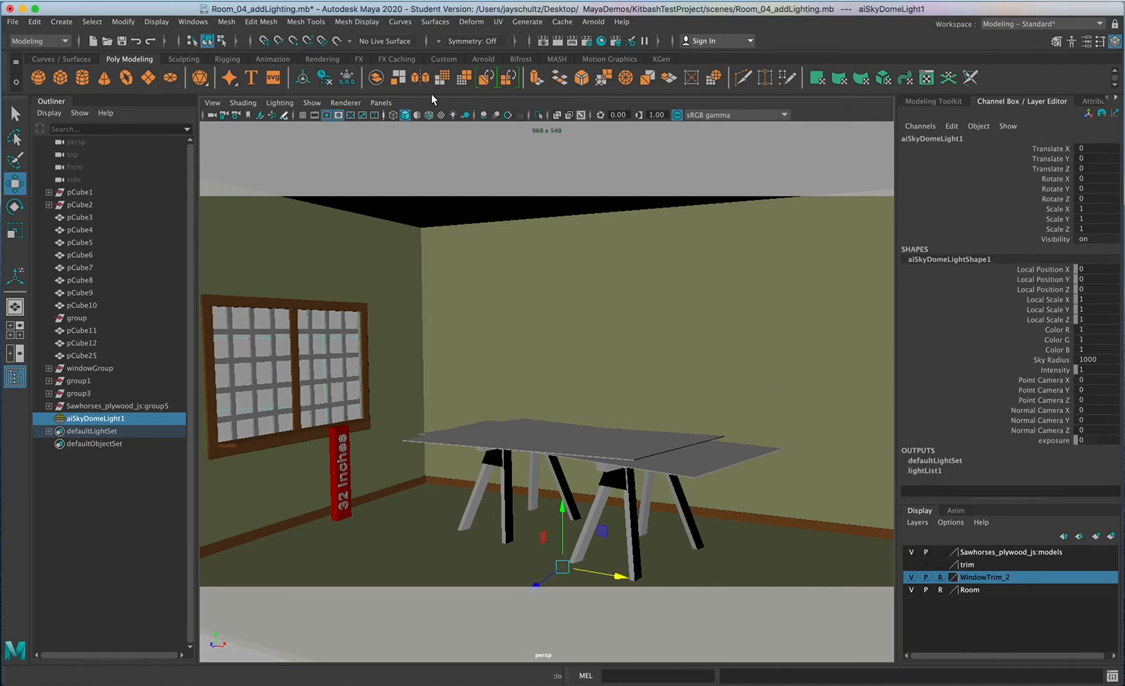
# Render the perspective view in Arnold RenderView and move the render window aside
pyautogui.click(593, 21)
pyautogui.click(610, 43)
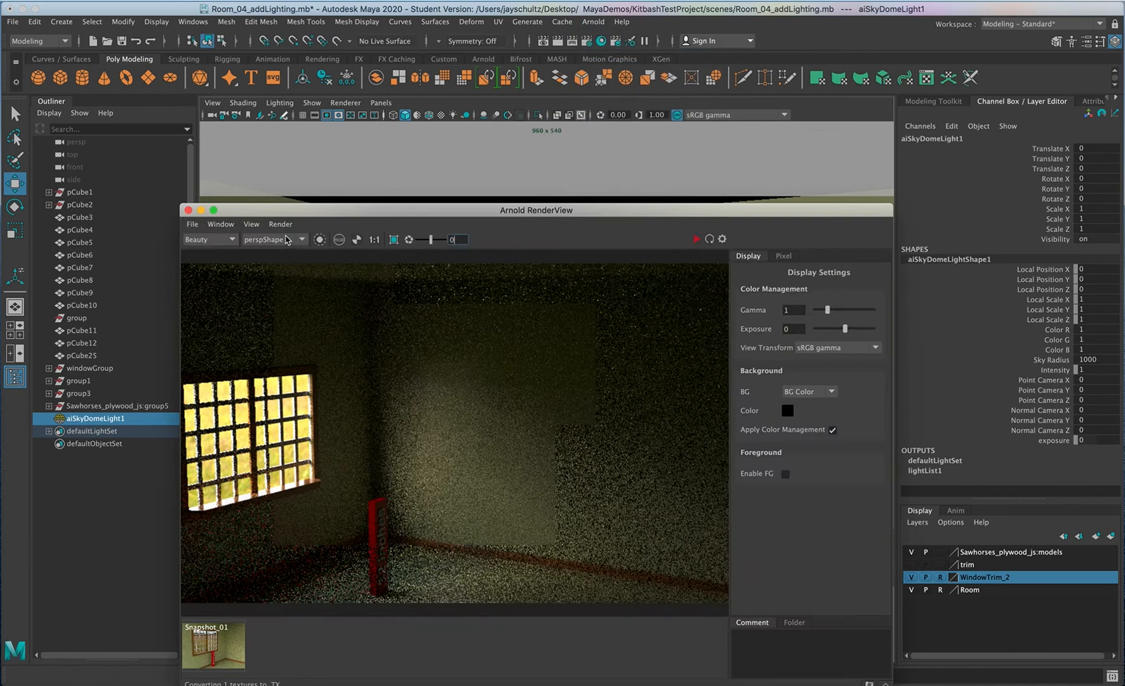
pyautogui.click(698, 240)
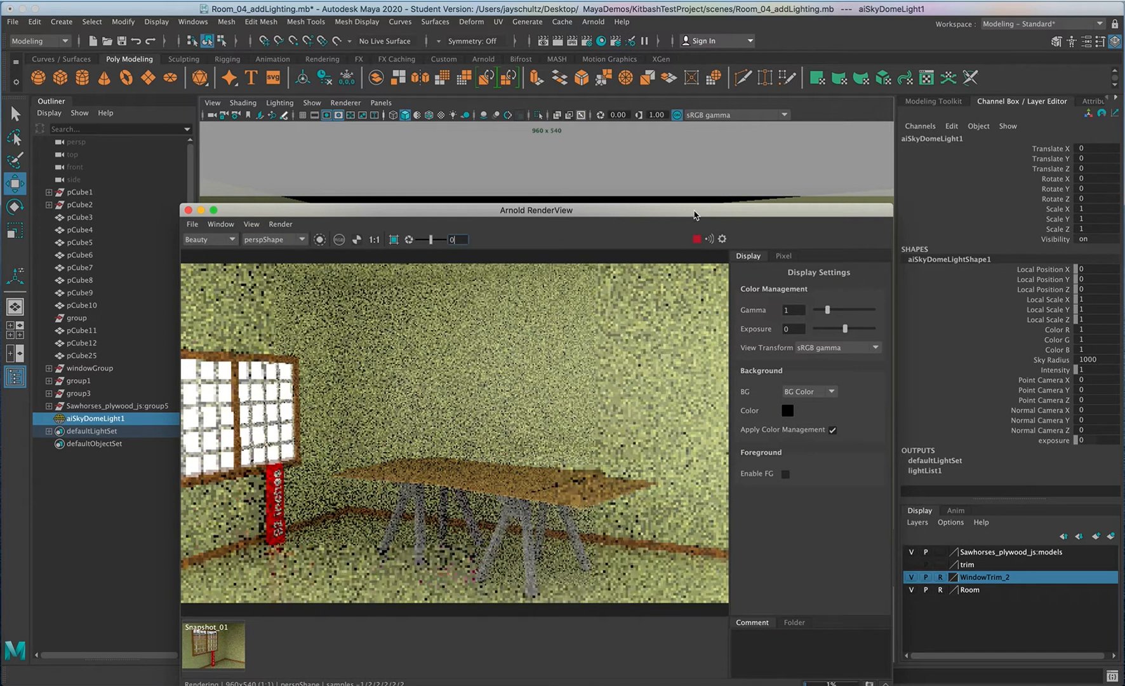
pyautogui.moveTo(696, 210); pyautogui.dragTo(950, 143)
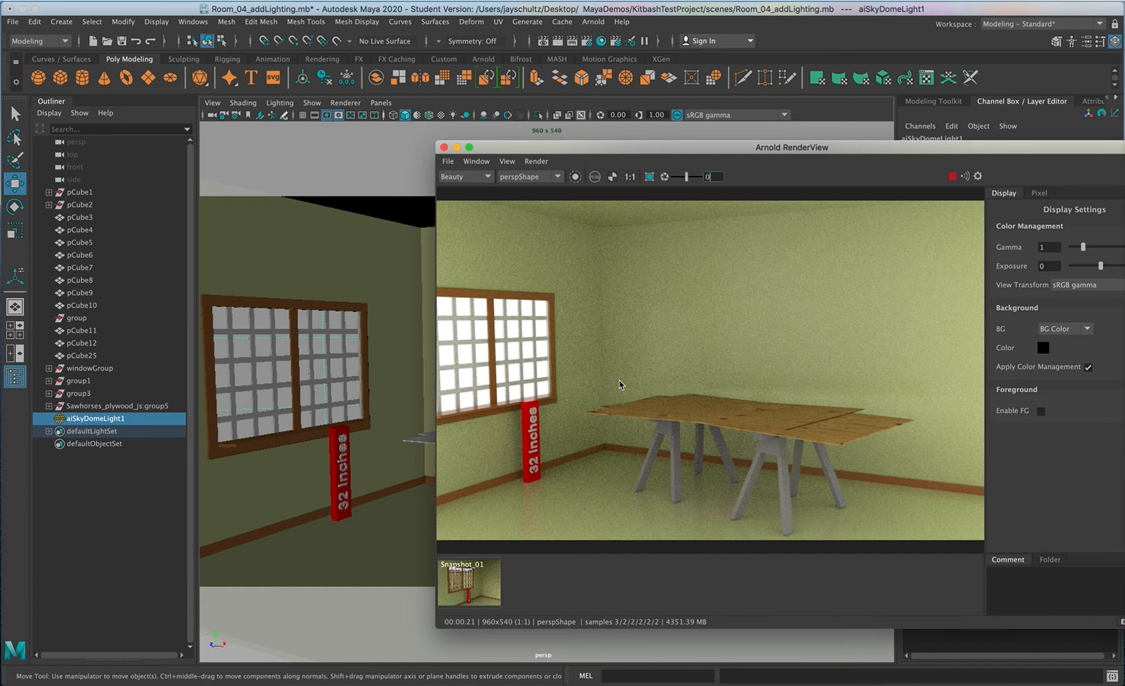
# Show the skydome light's attributes beside the render and lower its intensity to about 0.22
pyautogui.moveTo(580, 147); pyautogui.dragTo(261, 235)
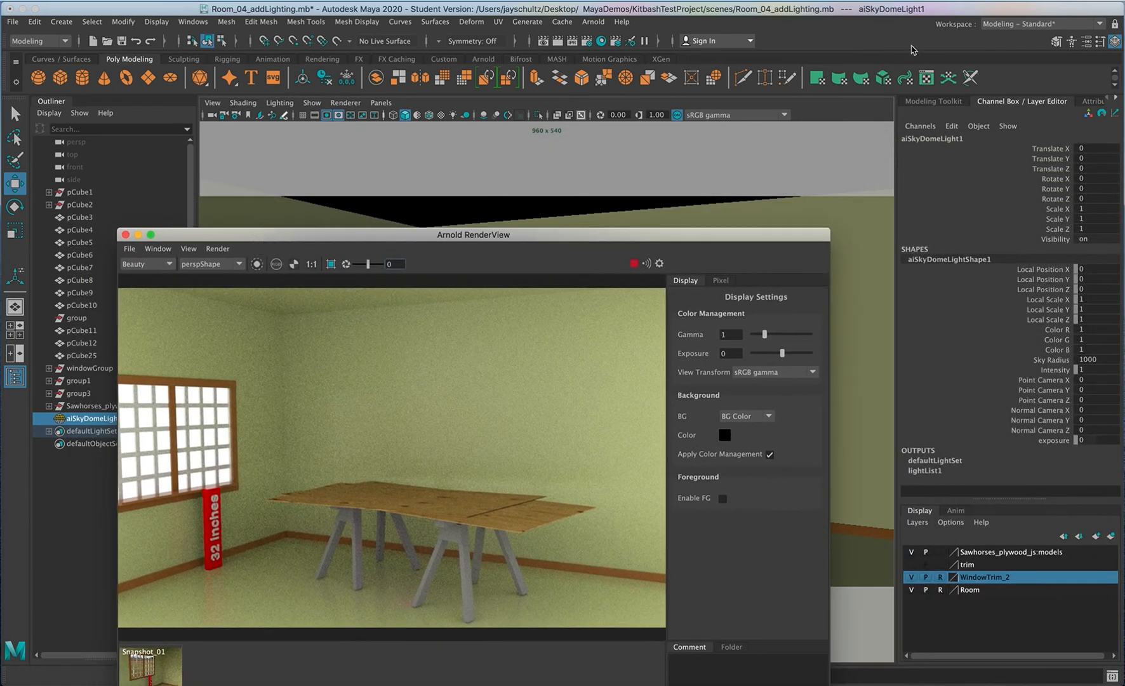
pyautogui.click(1102, 111)
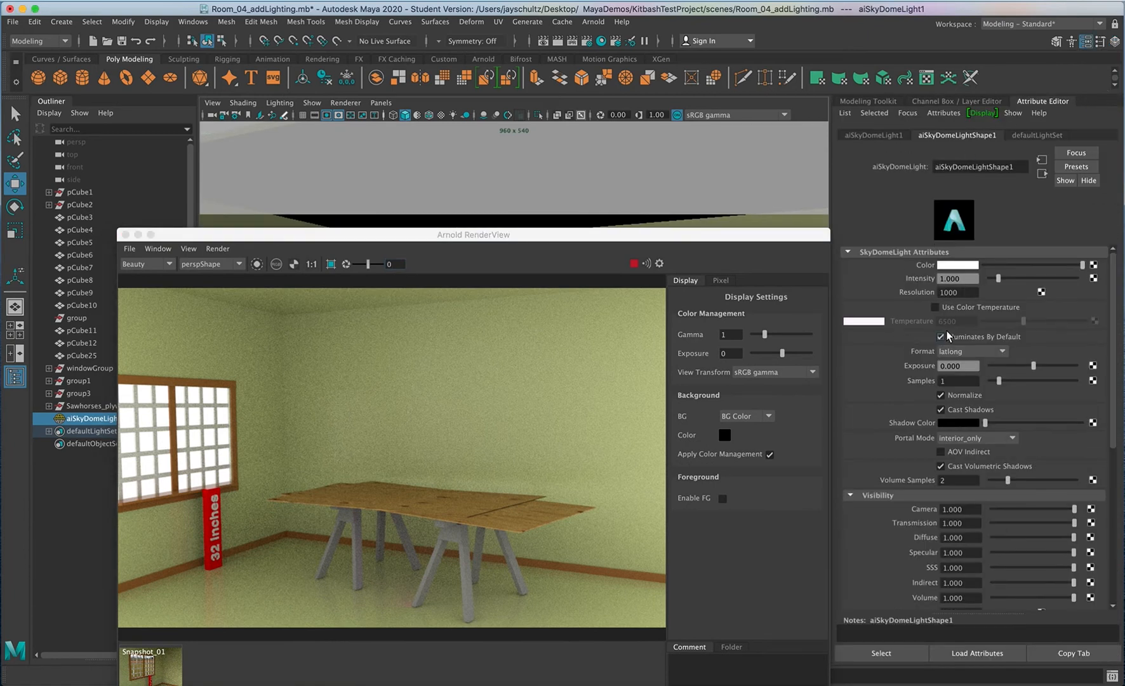
pyautogui.moveTo(998, 278); pyautogui.dragTo(994, 284)
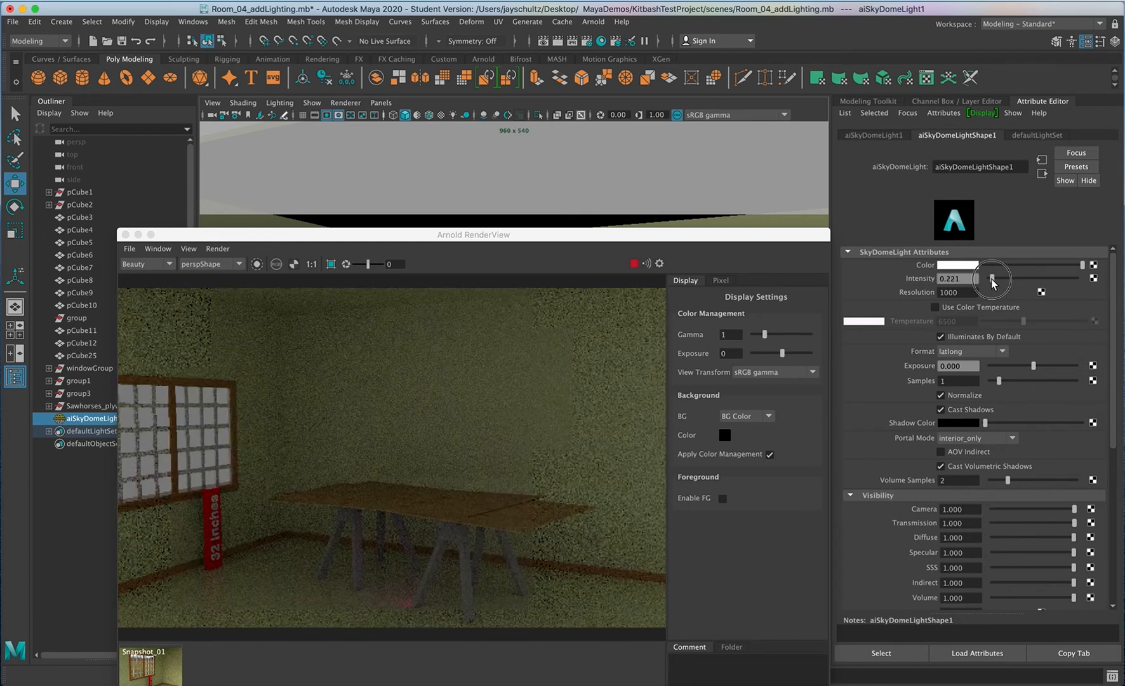
# Close the Arnold RenderView window and add an Arnold Area Light to the room scene
pyautogui.moveTo(705, 235); pyautogui.dragTo(922, 149)
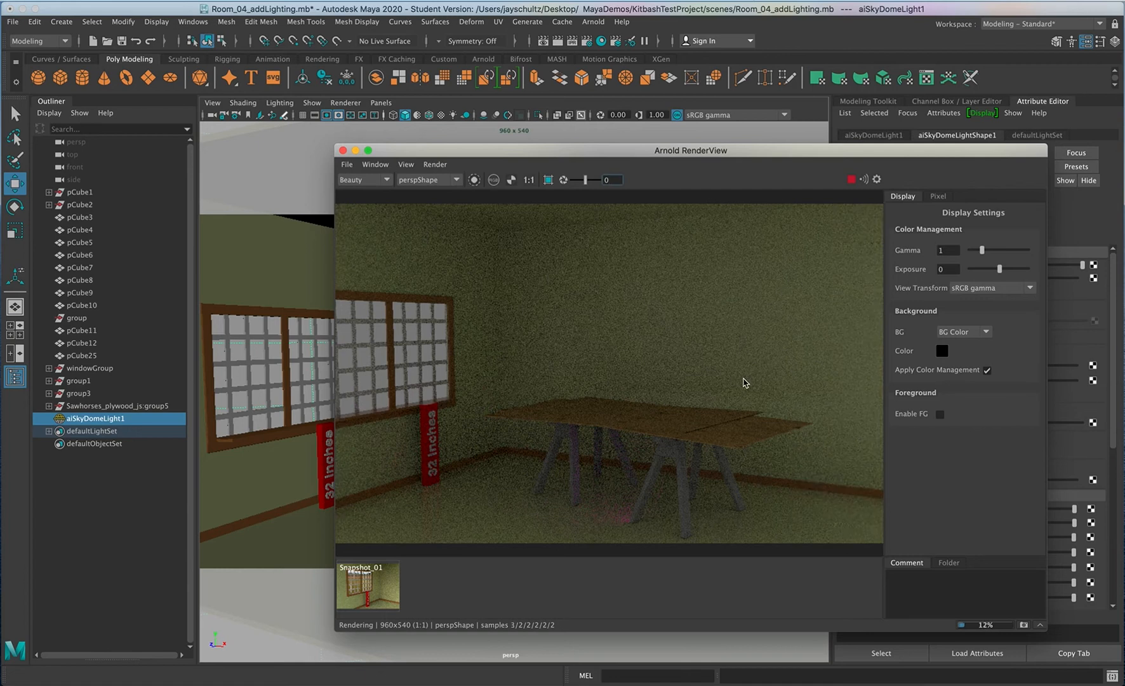
pyautogui.moveTo(604, 153); pyautogui.dragTo(683, 189)
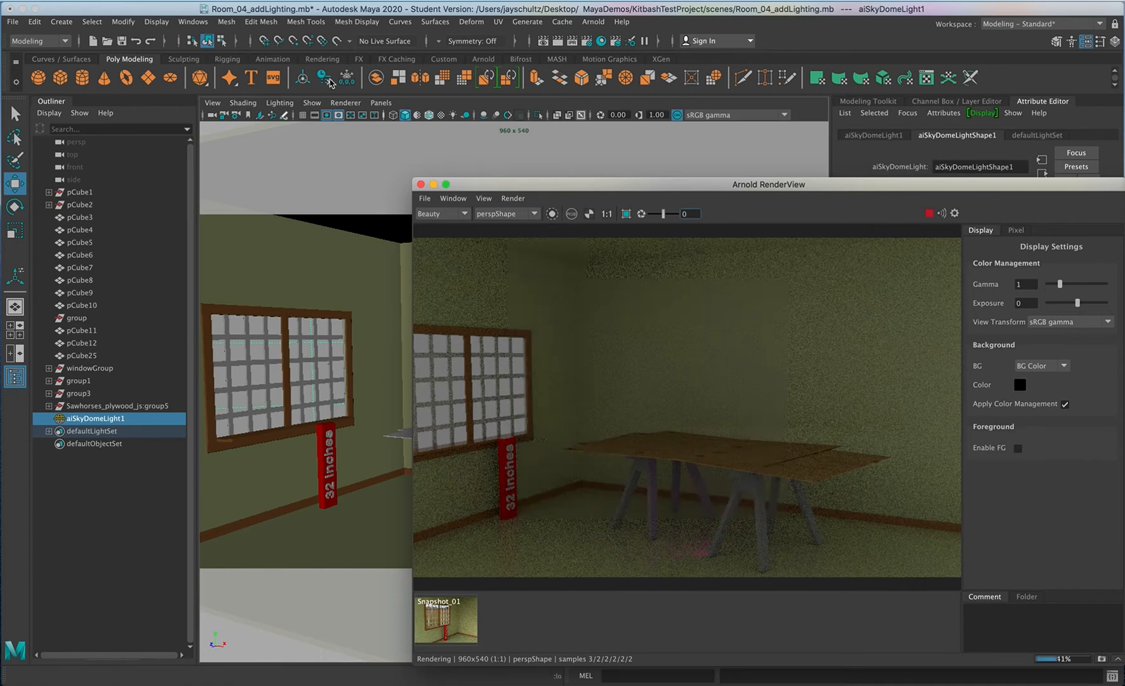
pyautogui.click(593, 21)
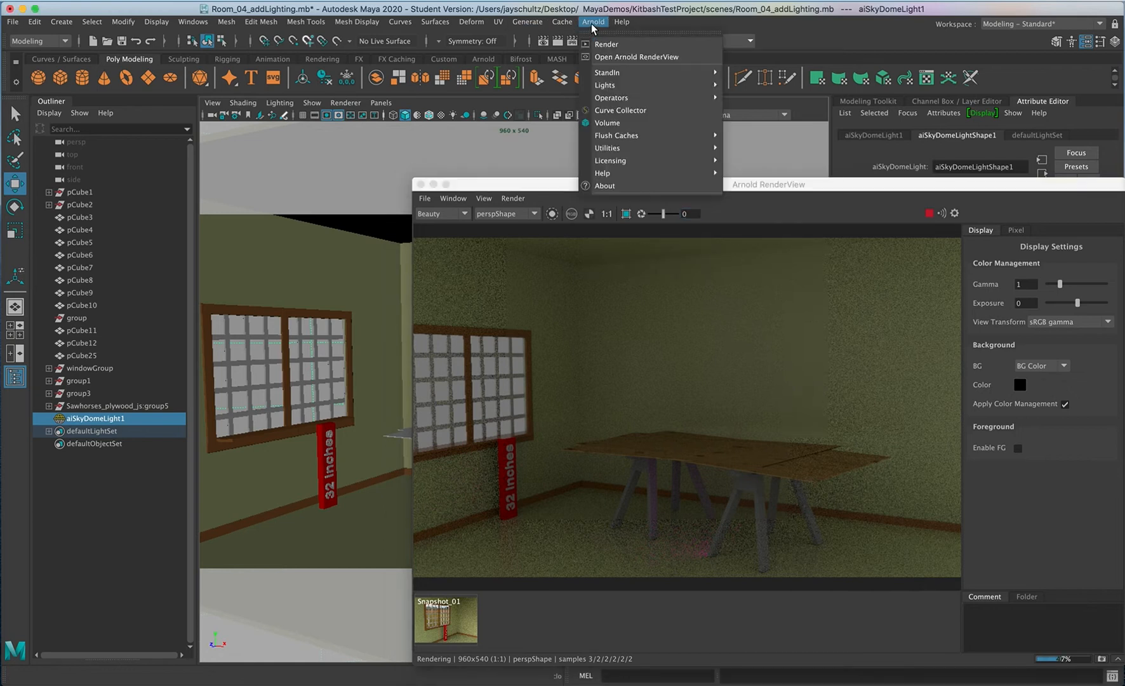
pyautogui.moveTo(603, 86)
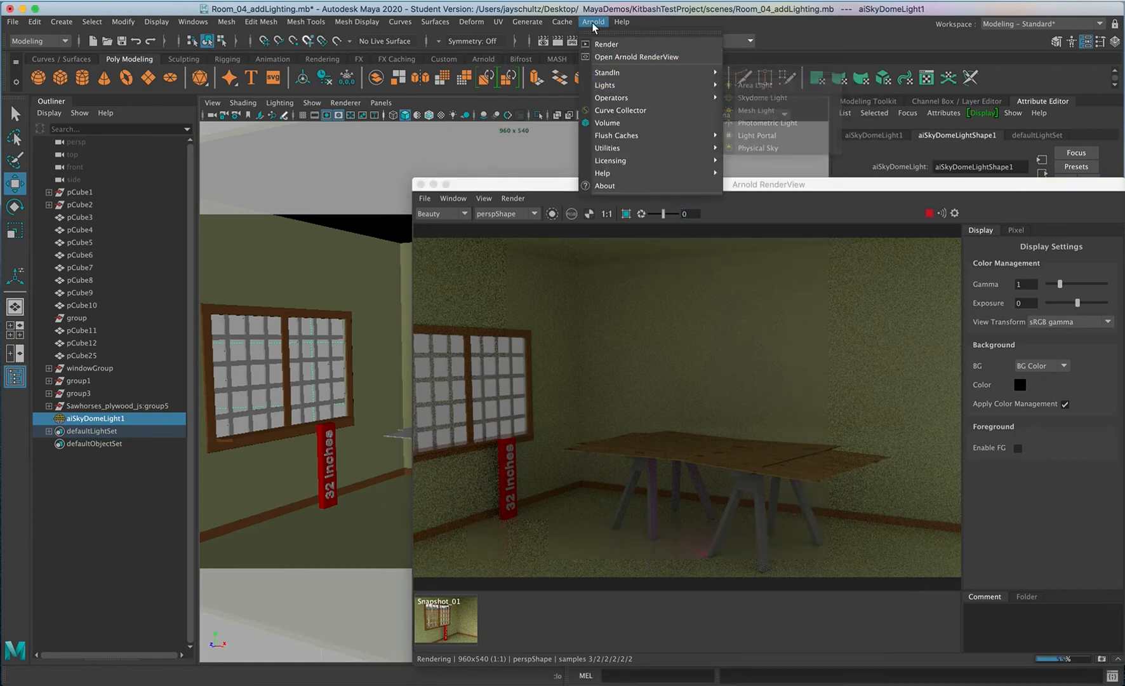
pyautogui.click(515, 175)
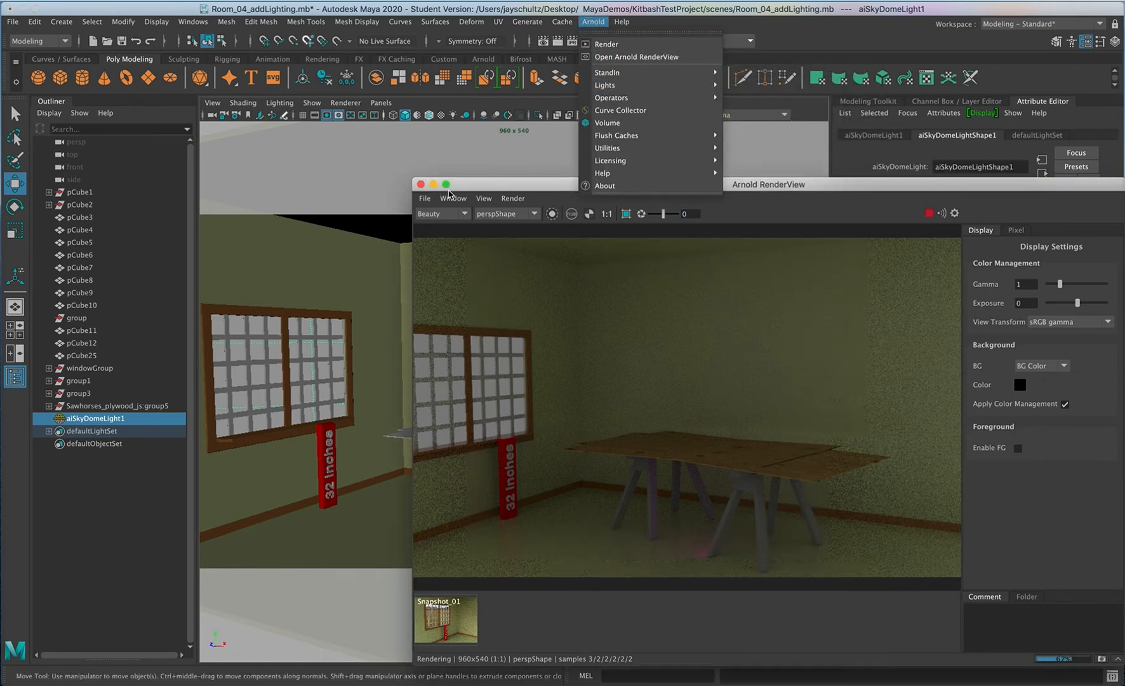
pyautogui.click(420, 184)
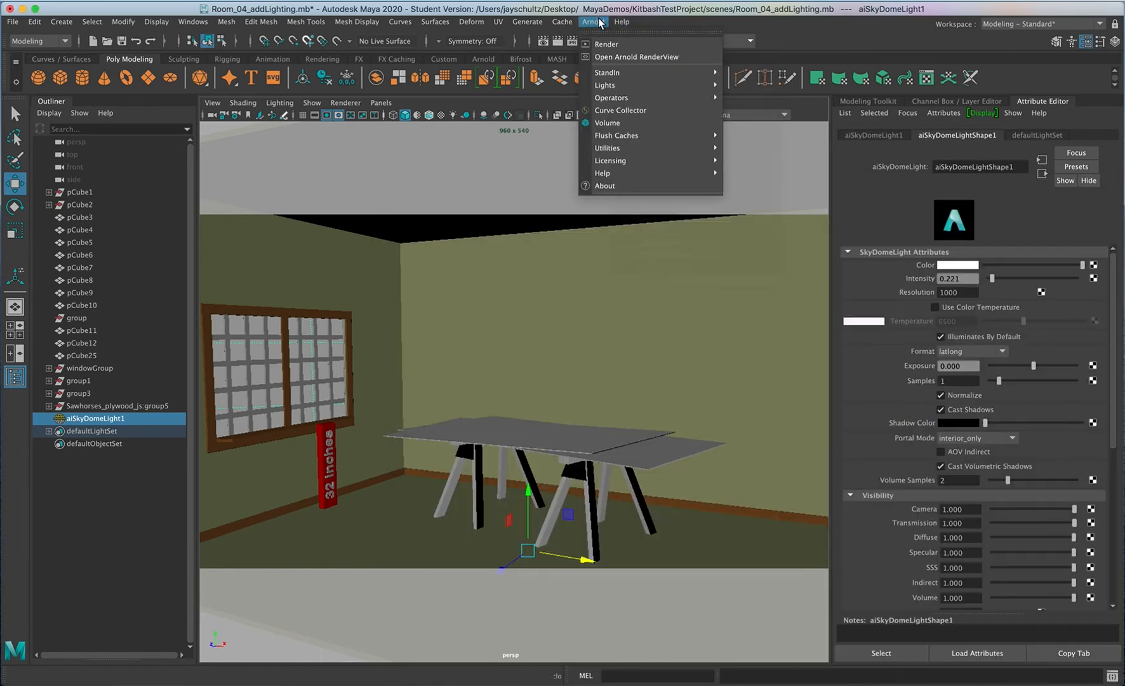
pyautogui.moveTo(600, 90)
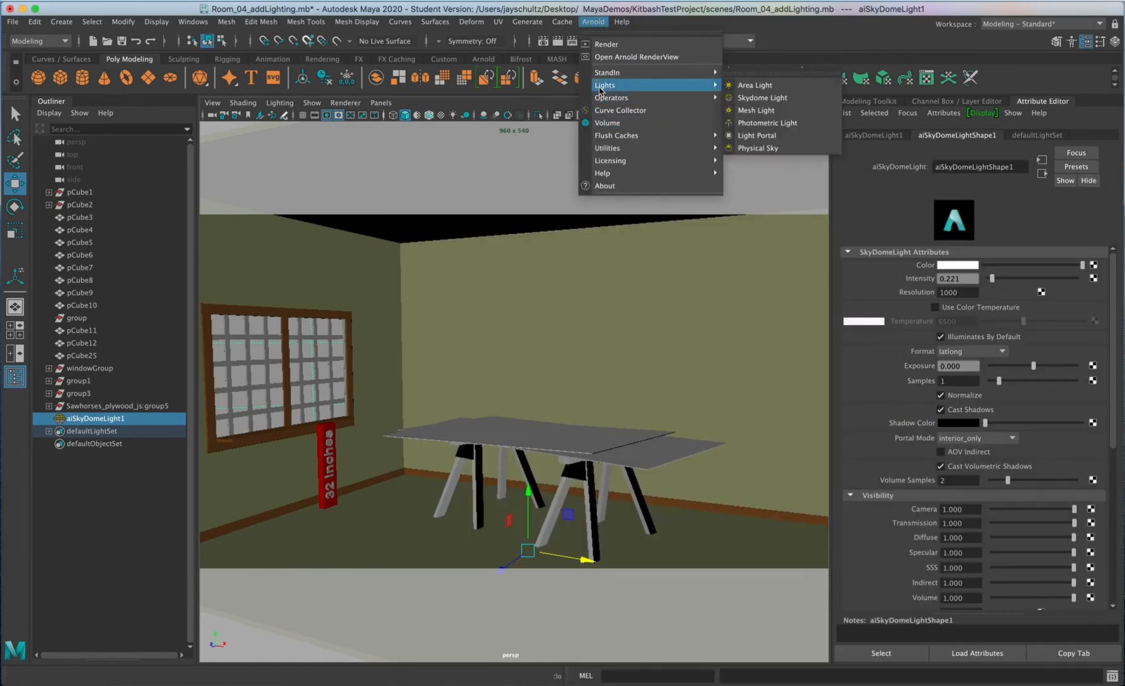
pyautogui.click(751, 87)
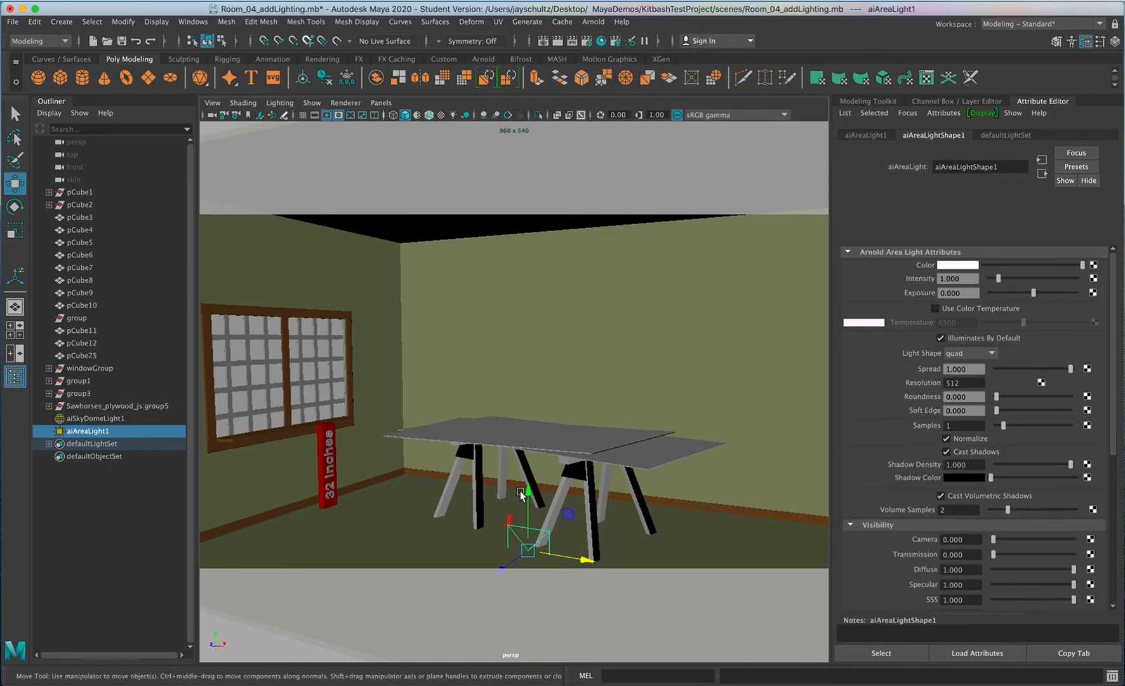
# Raise the area light to about Y 7.7 above the table and set its Rotate X to -90
pyautogui.moveTo(529, 465); pyautogui.dragTo(531, 317)
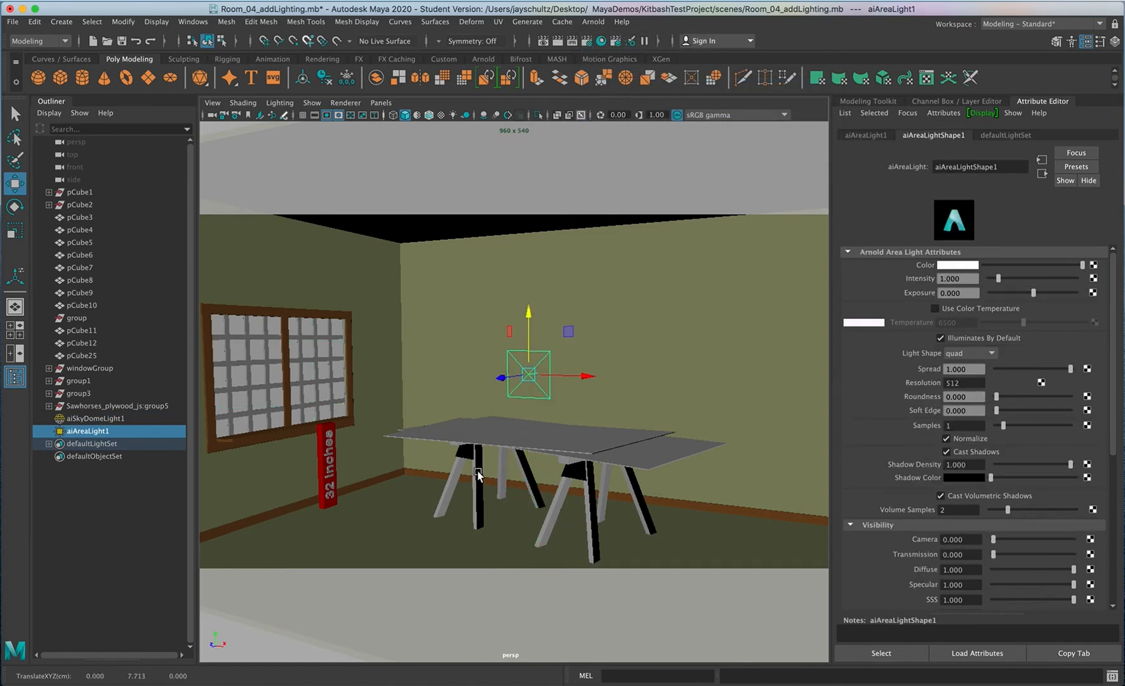
pyautogui.press('e')
pyautogui.moveTo(500, 371); pyautogui.dragTo(514, 323)
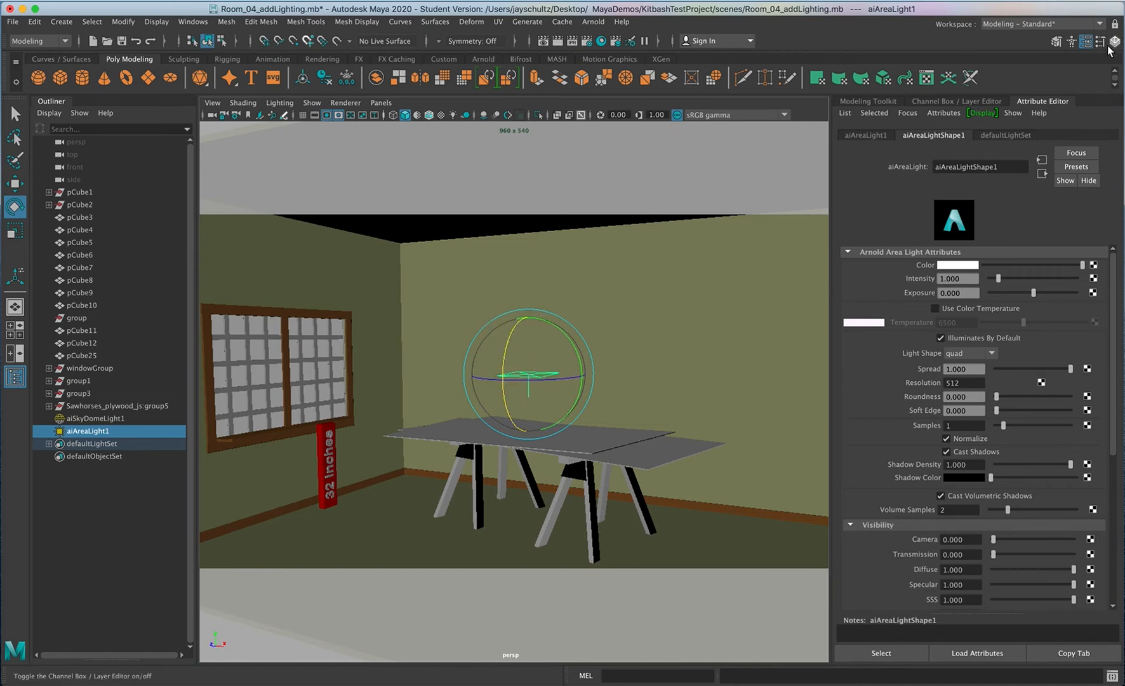
pyautogui.click(1115, 41)
pyautogui.click(1089, 179)
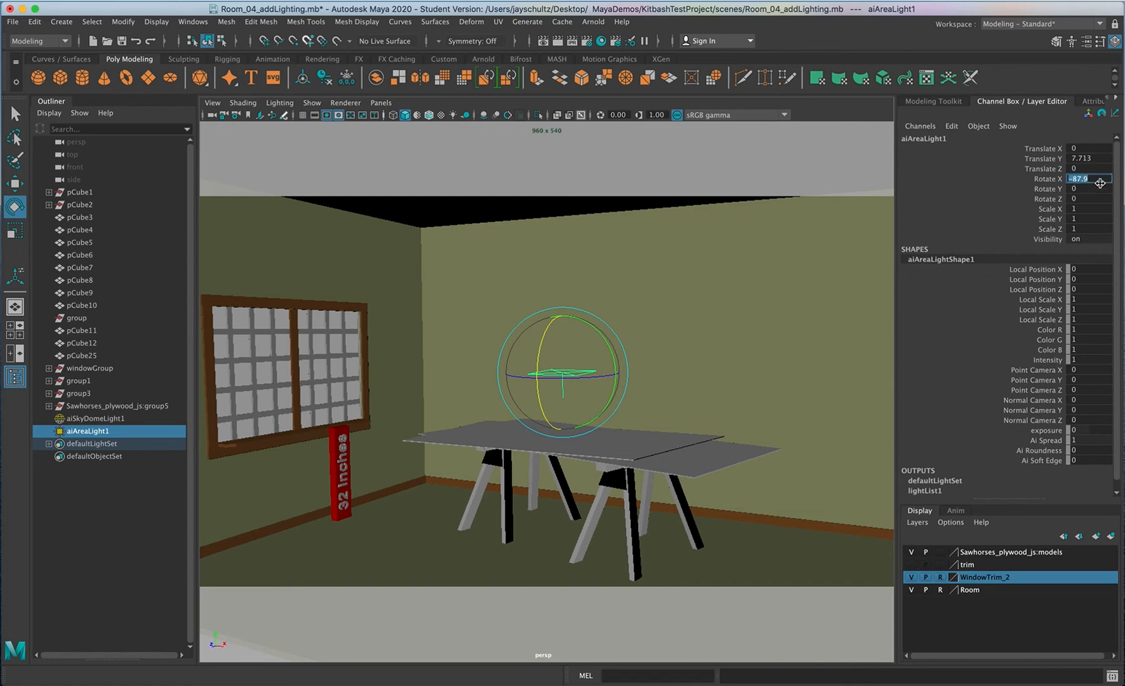
pyautogui.write('-90')
pyautogui.press('Return')
# Stretch the area light to about 6.07 in Scale X and raise it to about Y 13.1
pyautogui.press('r')
pyautogui.moveTo(614, 375); pyautogui.dragTo(911, 443)
pyautogui.moveTo(641, 486)
pyautogui.keyDown('alt'); pyautogui.mouseDown()
pyautogui.moveTo(616, 515)
pyautogui.moveTo(638, 492)
pyautogui.mouseUp(); pyautogui.keyUp('alt')
pyautogui.press('w')
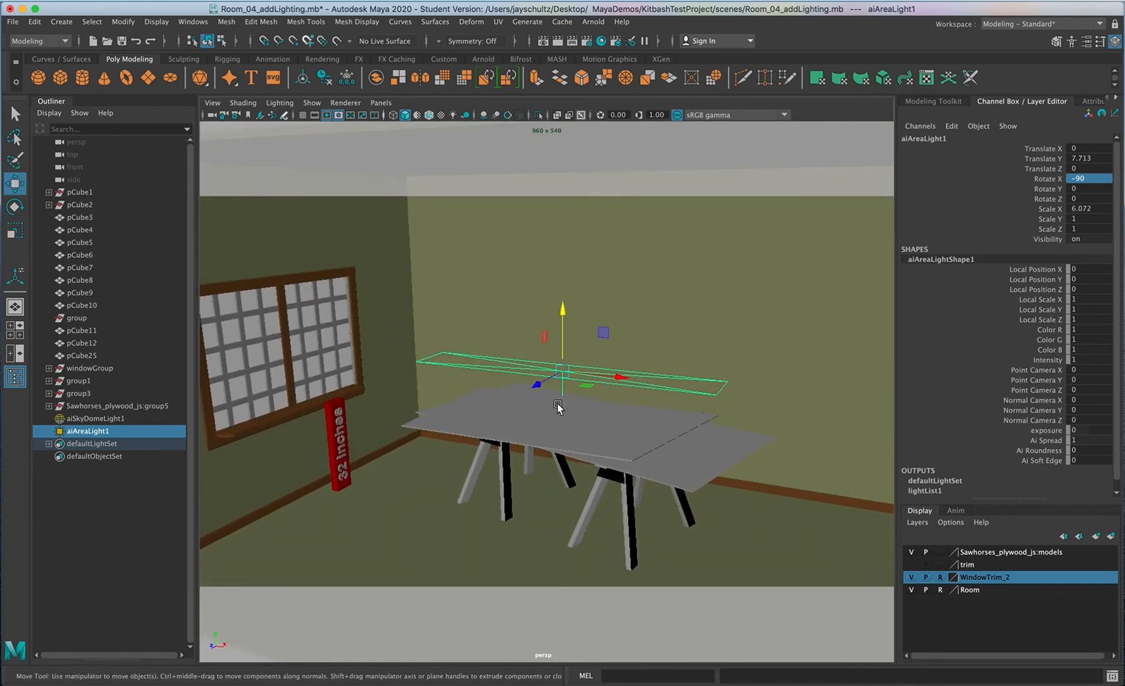
pyautogui.moveTo(567, 315); pyautogui.dragTo(603, 161)
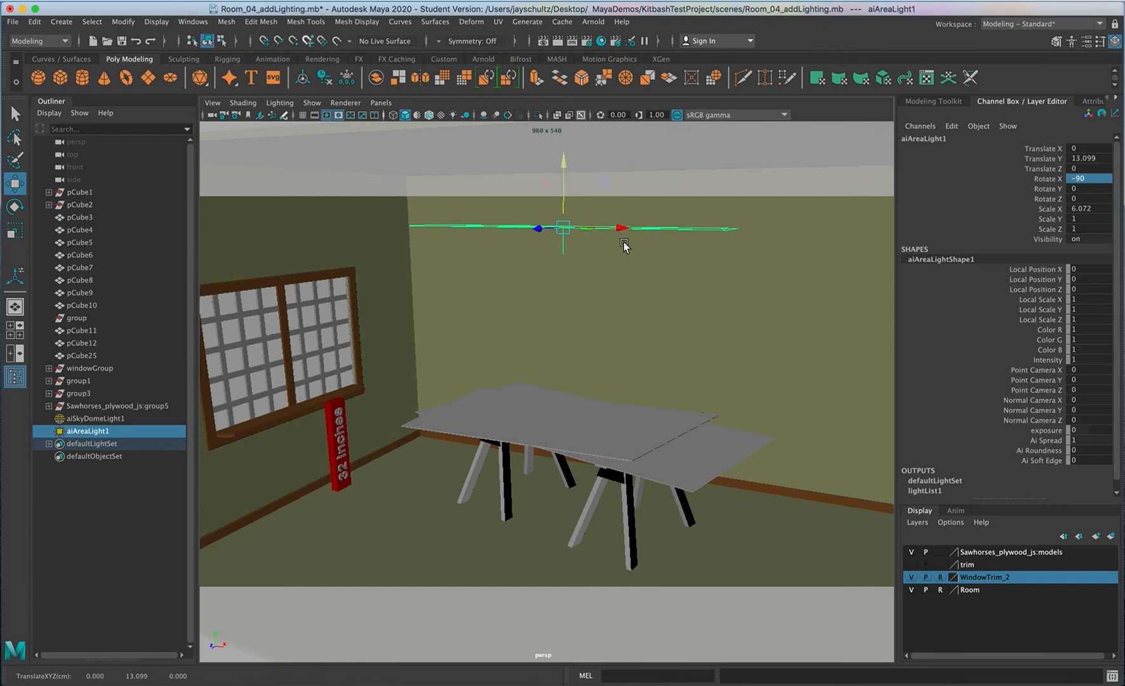
# Show the area light's attributes, render the perspective view again in Arnold RenderView and move the render window aside
pyautogui.click(1093, 101)
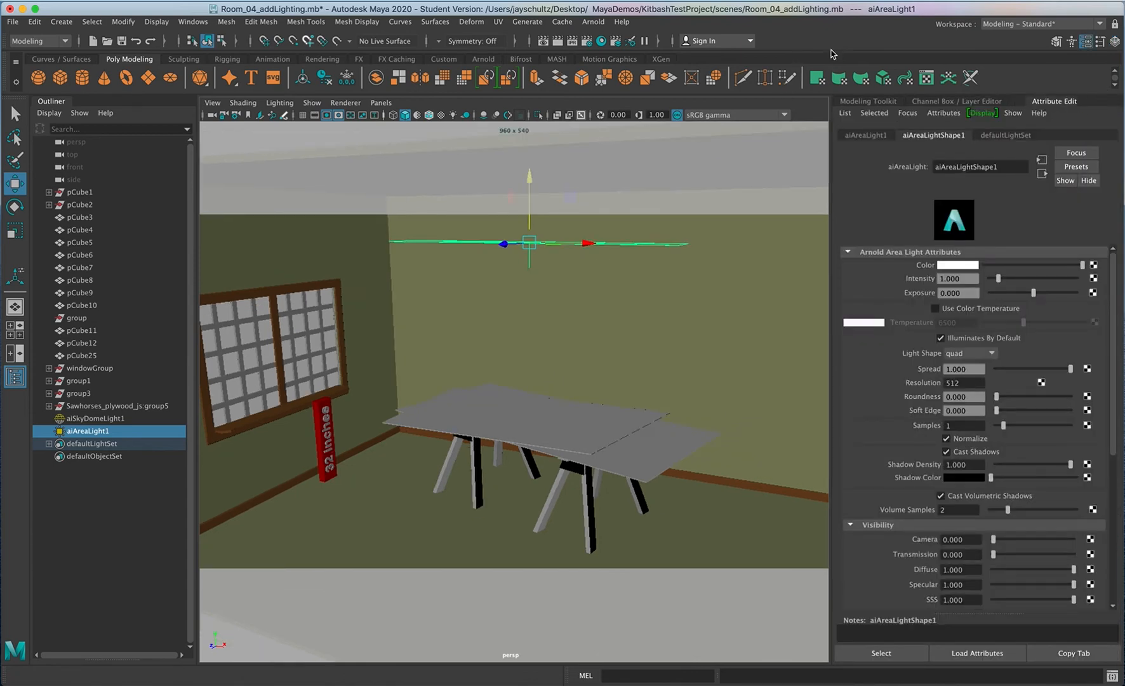
pyautogui.click(600, 22)
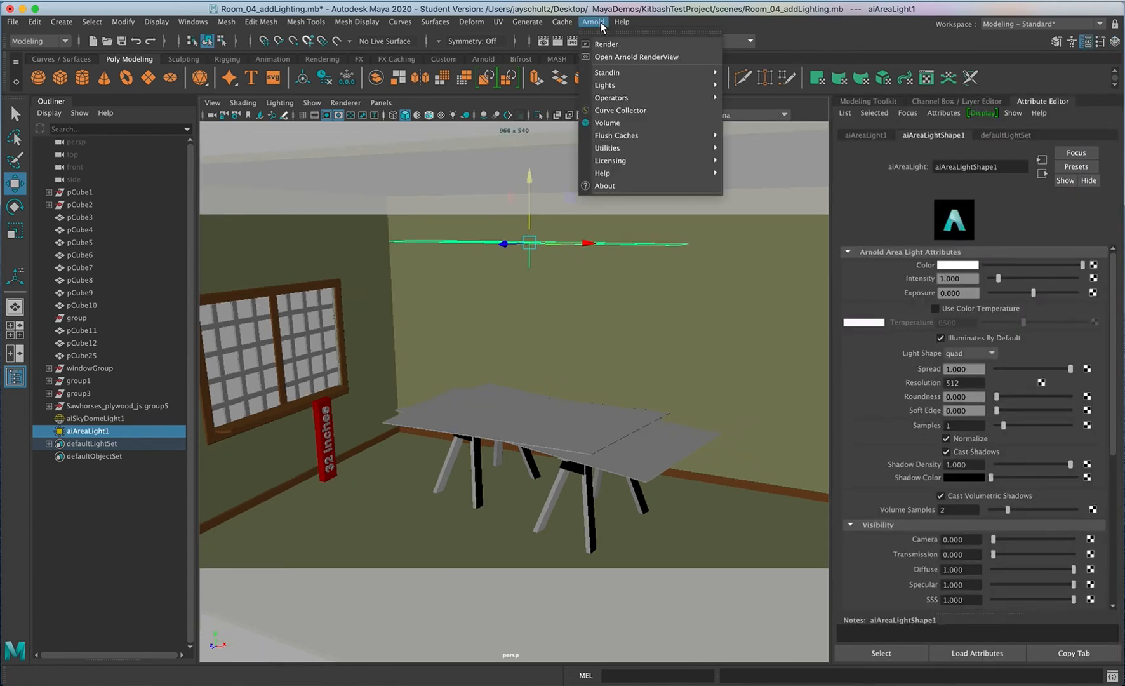
pyautogui.click(611, 56)
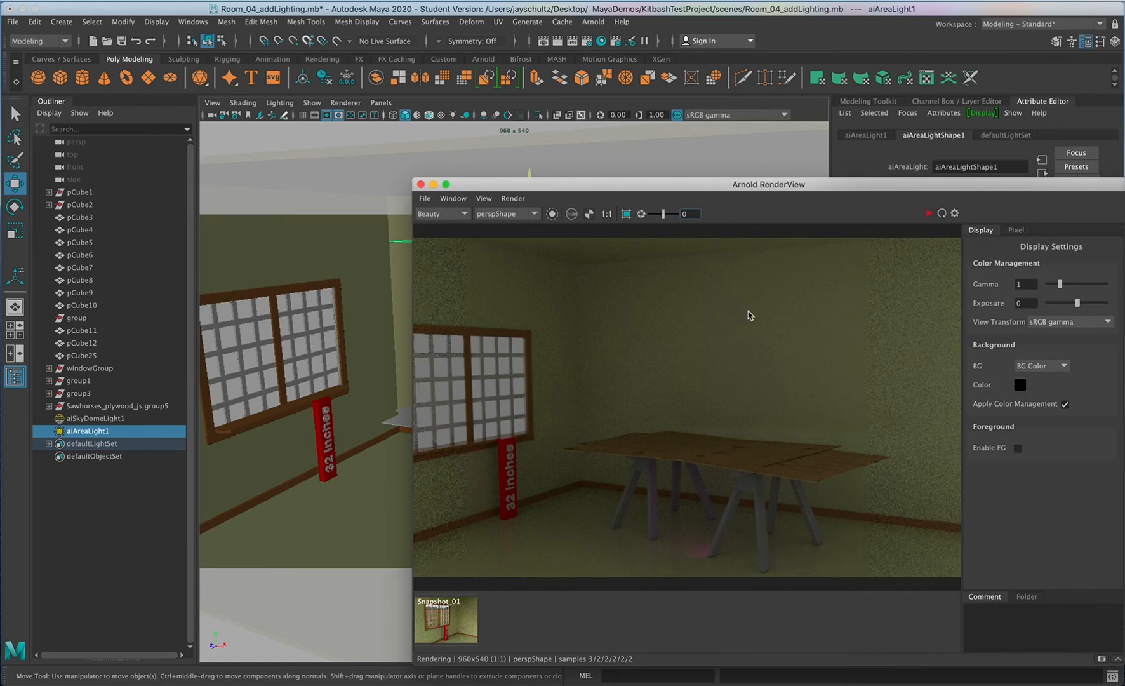
pyautogui.moveTo(560, 189); pyautogui.dragTo(179, 248)
pyautogui.click(547, 271)
pyautogui.moveTo(540, 249); pyautogui.dragTo(305, 303)
# Raise the area light's exposure to about 2.6 and intensity to about 9.1, and move the render window clear of the light
pyautogui.moveTo(1033, 293); pyautogui.dragTo(1069, 293)
pyautogui.click(1027, 279)
pyautogui.moveTo(481, 299); pyautogui.dragTo(733, 316)
pyautogui.moveTo(435, 308); pyautogui.dragTo(596, 380)
# Hide the skydome light and reposition the render window to check the area light's contribution alone
pyautogui.click(114, 419)
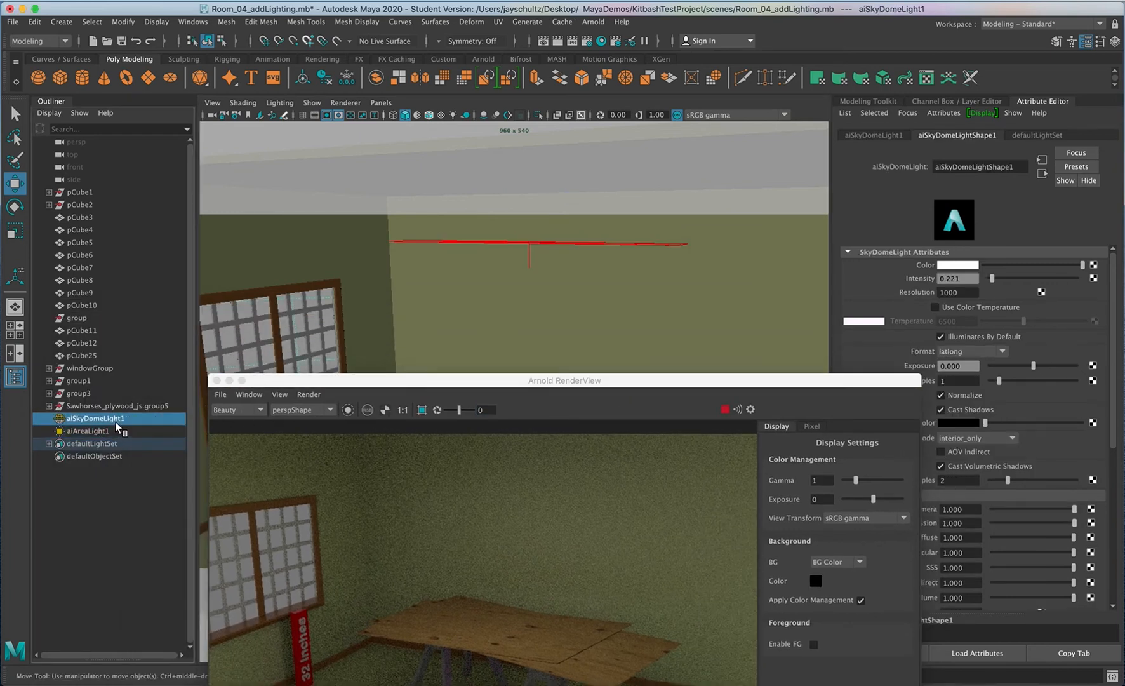
pyautogui.click(367, 350)
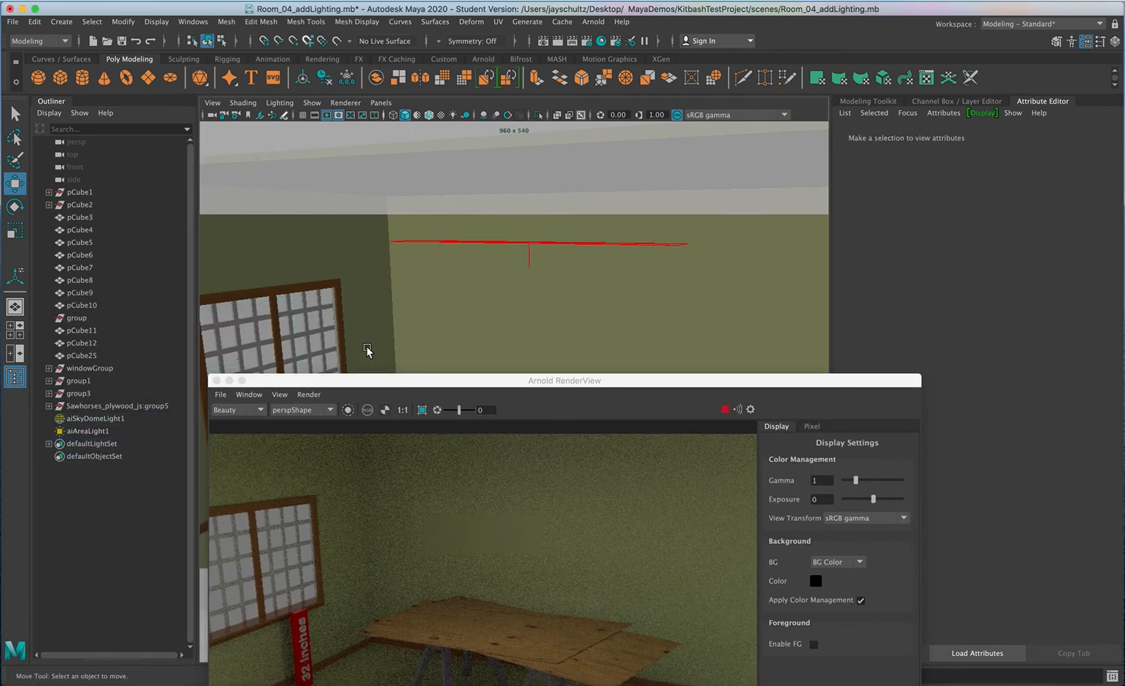
pyautogui.click(101, 419)
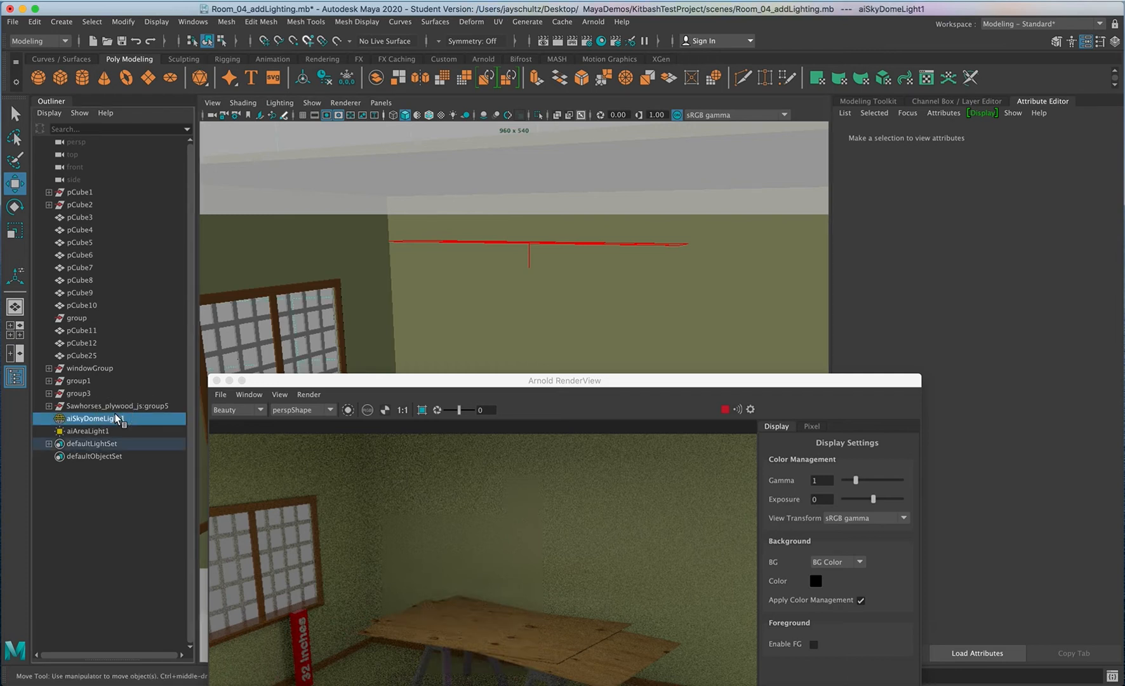
pyautogui.hotkey('ctrl', 'h')
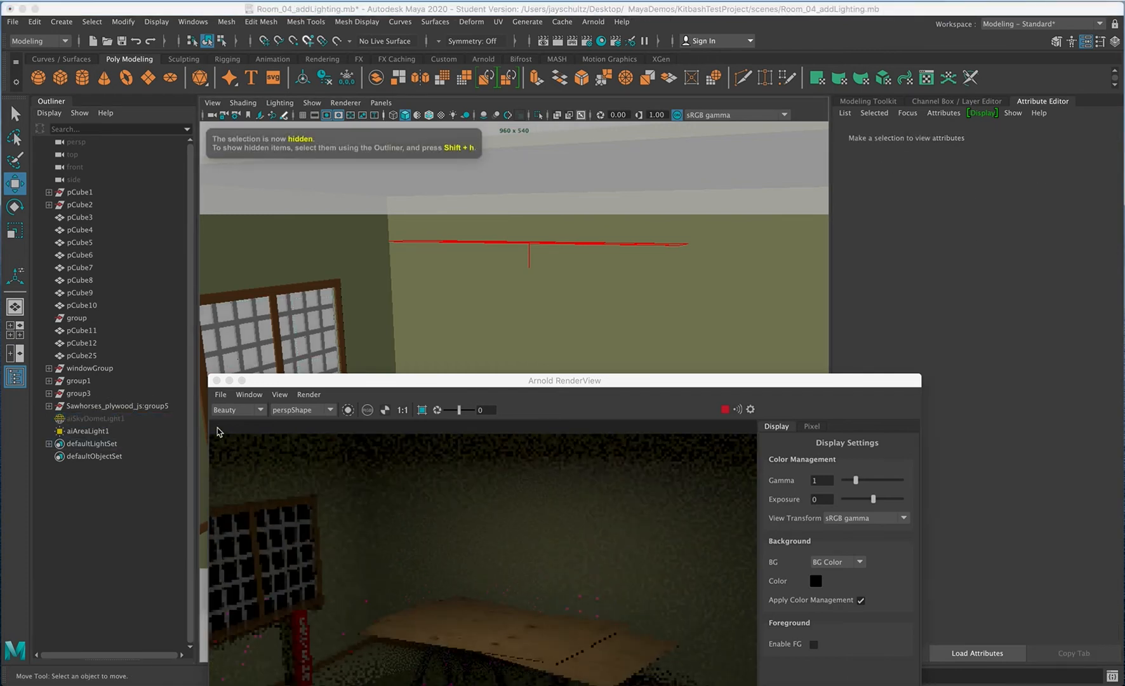
pyautogui.moveTo(418, 381); pyautogui.dragTo(177, 245)
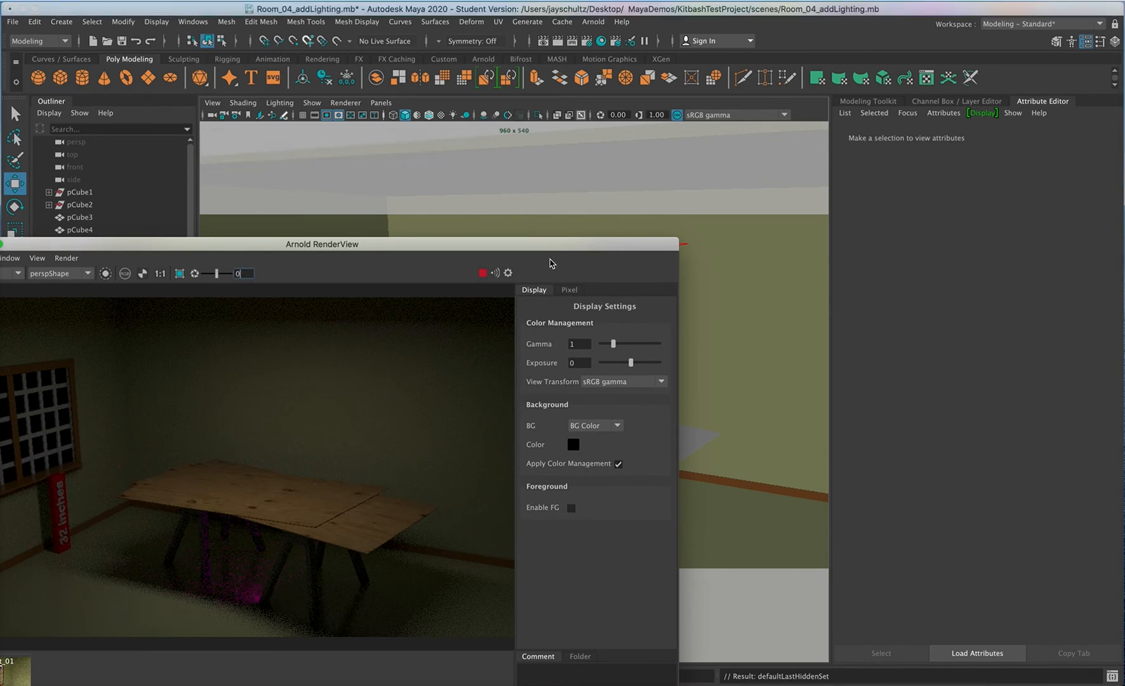
pyautogui.moveTo(552, 249); pyautogui.dragTo(615, 345)
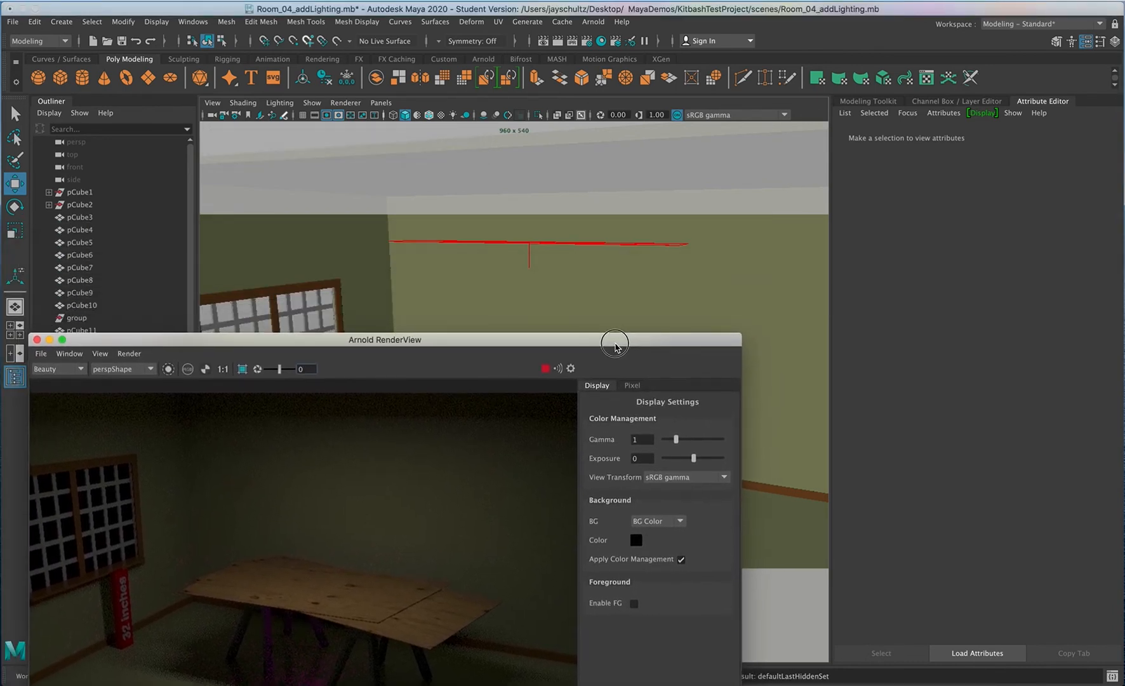
# Set the area light's exposure to 5 and move the render window off the room view
pyautogui.click(573, 247)
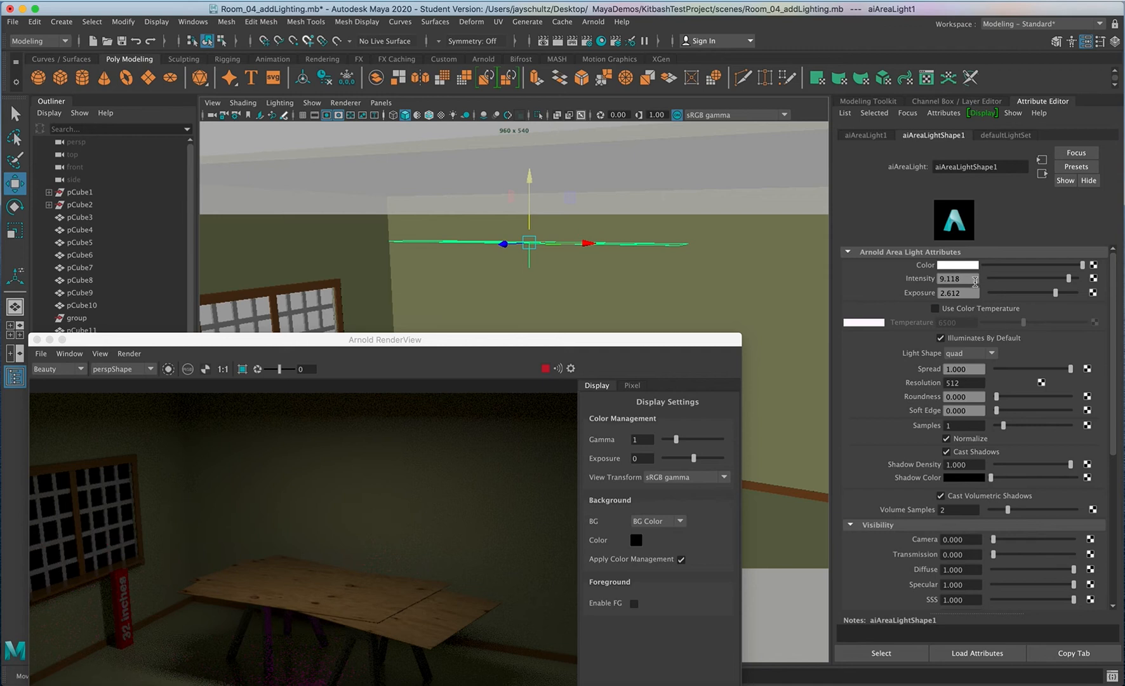
pyautogui.moveTo(974, 291); pyautogui.dragTo(894, 289)
pyautogui.press('Return')
pyautogui.moveTo(551, 339); pyautogui.dragTo(668, 401)
# Raise the area light to about Y 14, just below the room's ceiling
pyautogui.keyDown('alt'); pyautogui.moveTo(552, 299); pyautogui.dragTo(539, 255); pyautogui.keyUp('alt')
pyautogui.keyDown('alt'); pyautogui.moveTo(539, 255); pyautogui.dragTo(535, 319, button='middle'); pyautogui.keyUp('alt')
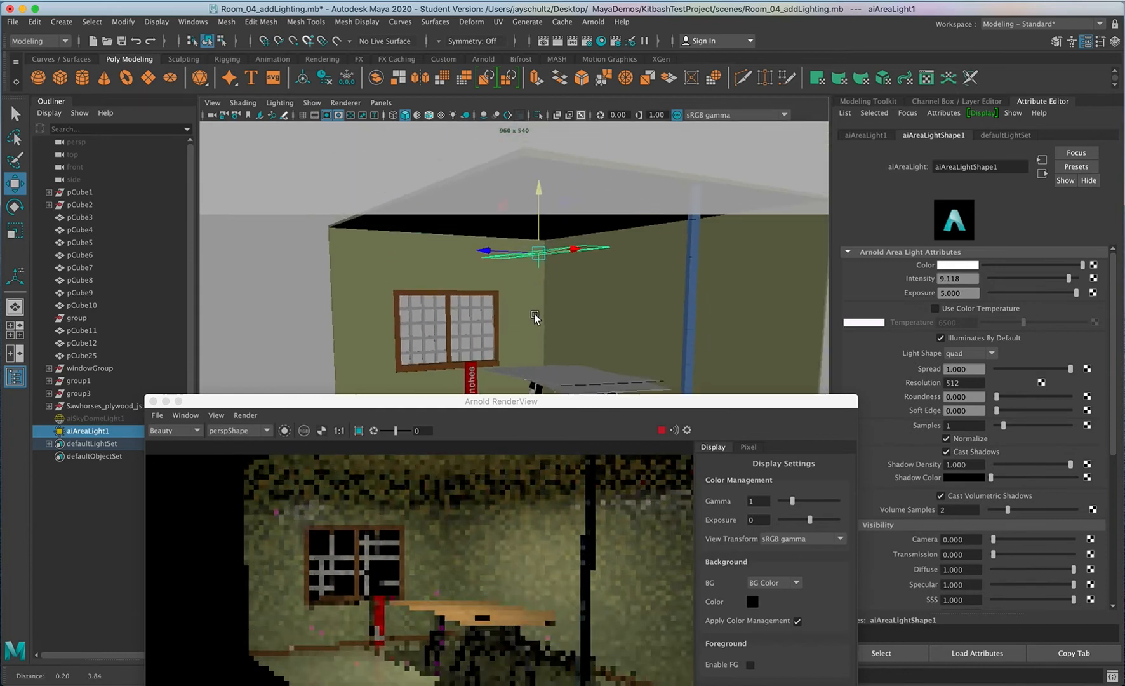
pyautogui.moveTo(541, 234); pyautogui.dragTo(482, 234)
pyautogui.keyDown('alt'); pyautogui.moveTo(503, 301); pyautogui.dragTo(510, 308); pyautogui.keyUp('alt')
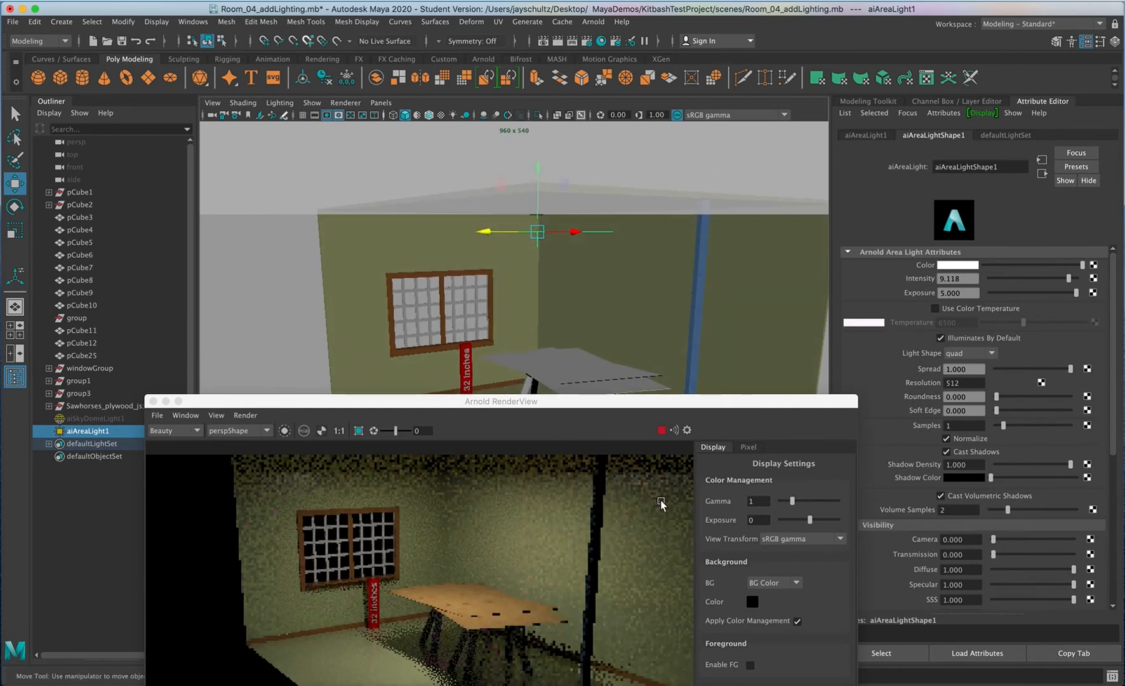
# Duplicate the area light, offset the copy along Z beside the original, and frame the window and table for the render
pyautogui.hotkey('ctrl', 'd')
pyautogui.moveTo(490, 232); pyautogui.dragTo(373, 249)
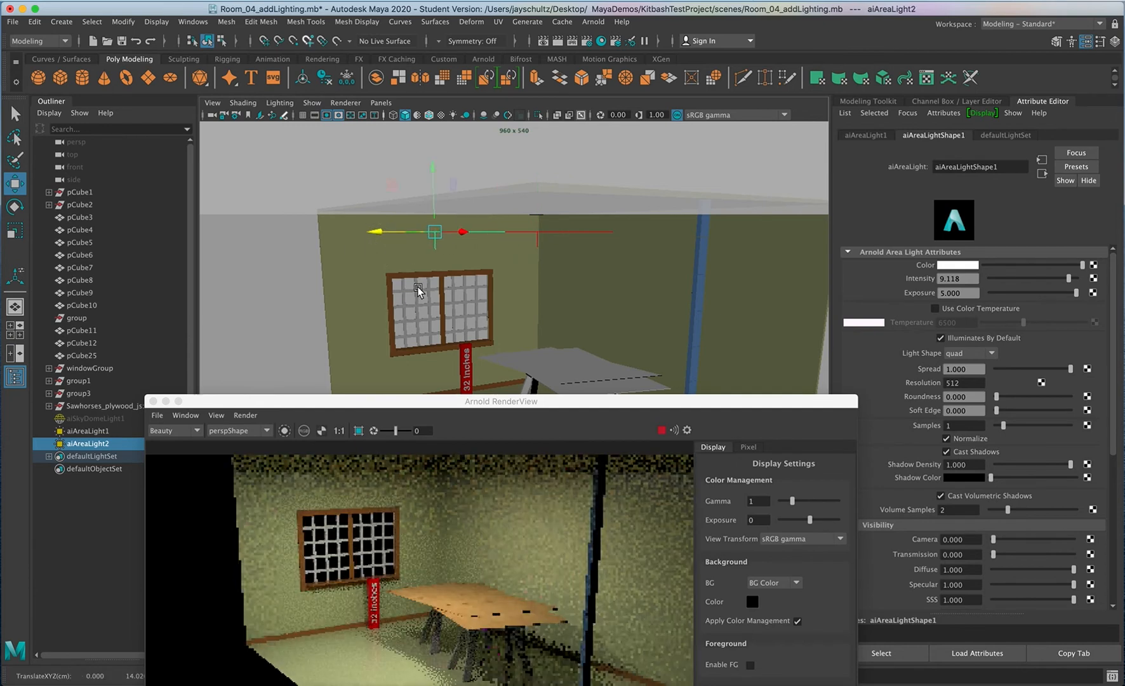
pyautogui.keyDown('alt'); pyautogui.moveTo(562, 352); pyautogui.dragTo(537, 409); pyautogui.keyUp('alt')
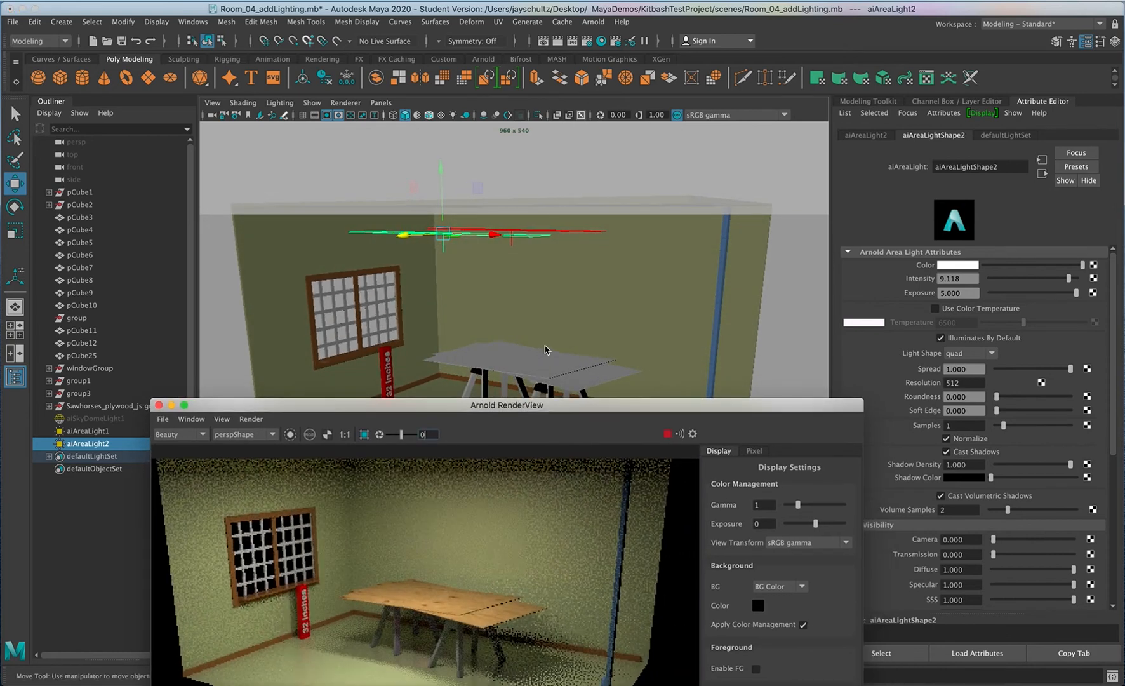
pyautogui.keyDown('alt'); pyautogui.moveTo(547, 349); pyautogui.dragTo(645, 344, button='right'); pyautogui.keyUp('alt')
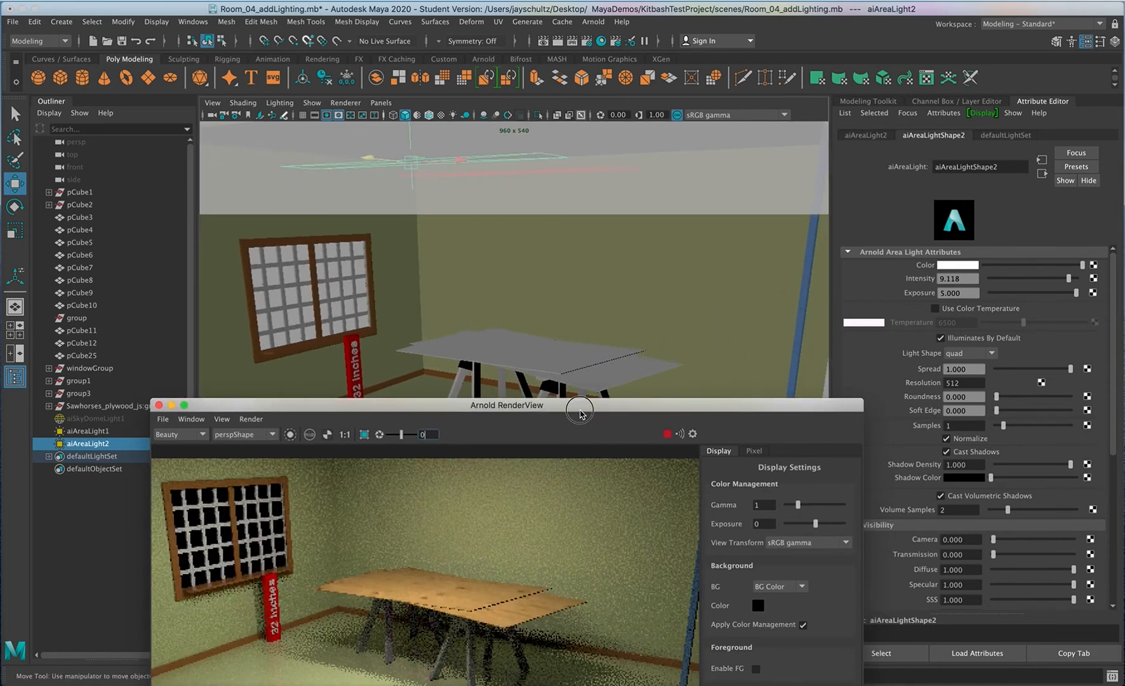
pyautogui.moveTo(575, 403); pyautogui.dragTo(578, 404)
# Make the hidden skydome light visible again by setting its Visibility to 1, and shift the render window aside
pyautogui.click(106, 419)
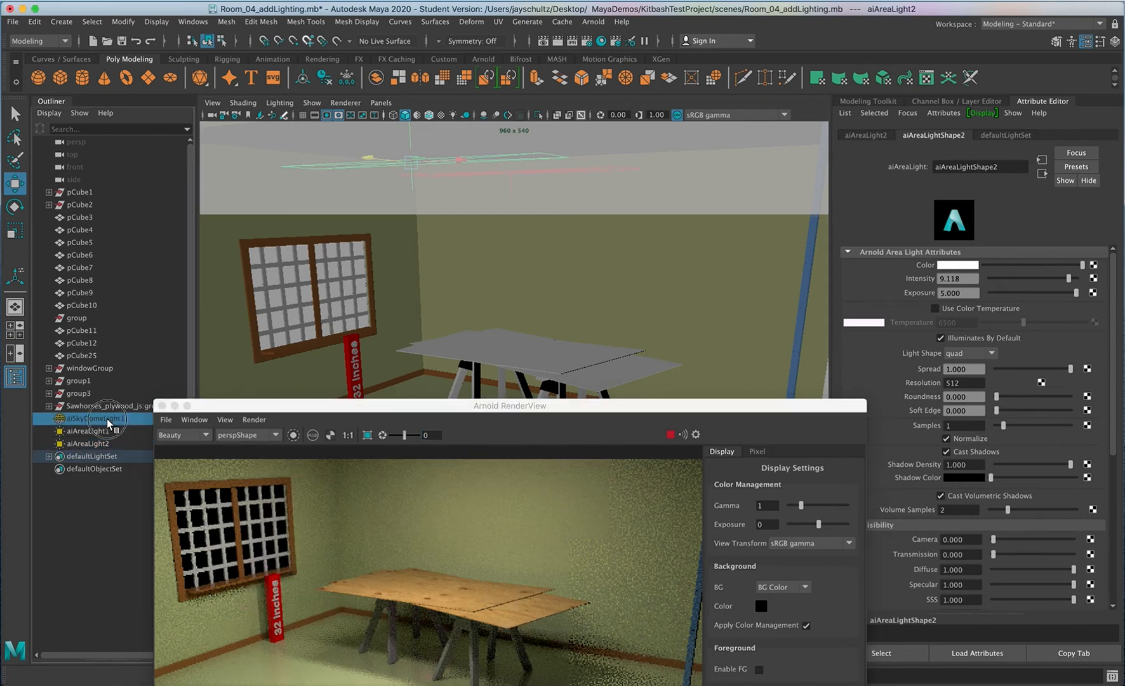
pyautogui.hotkey('ctrl', 'h')
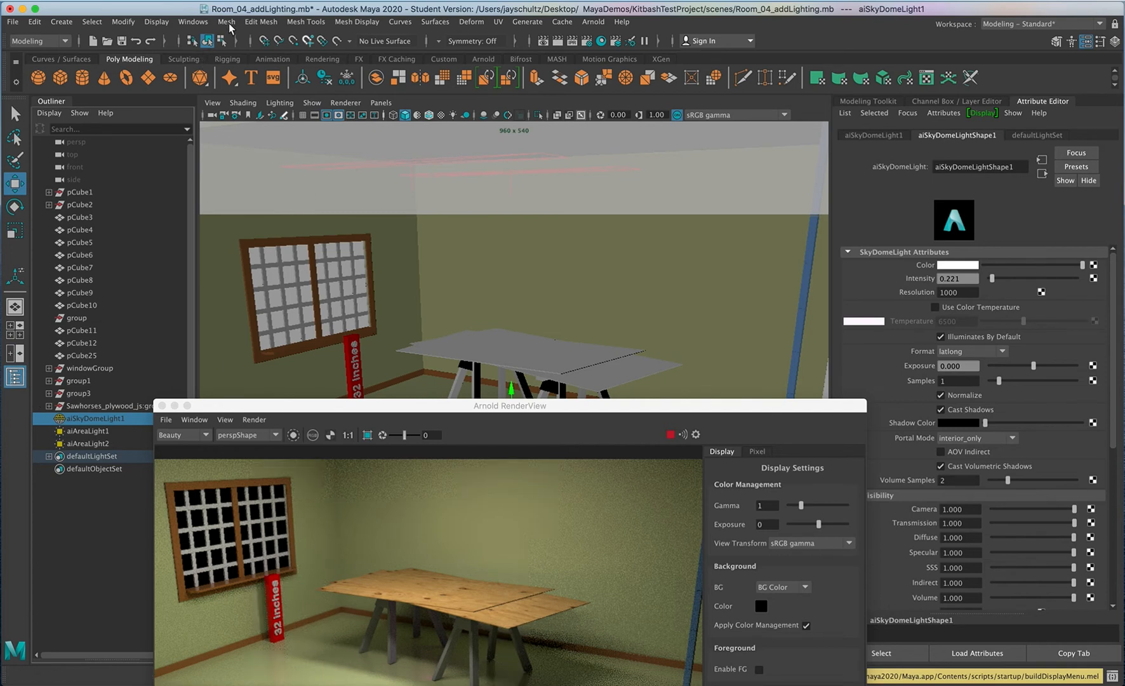
pyautogui.click(261, 22)
pyautogui.moveTo(156, 25)
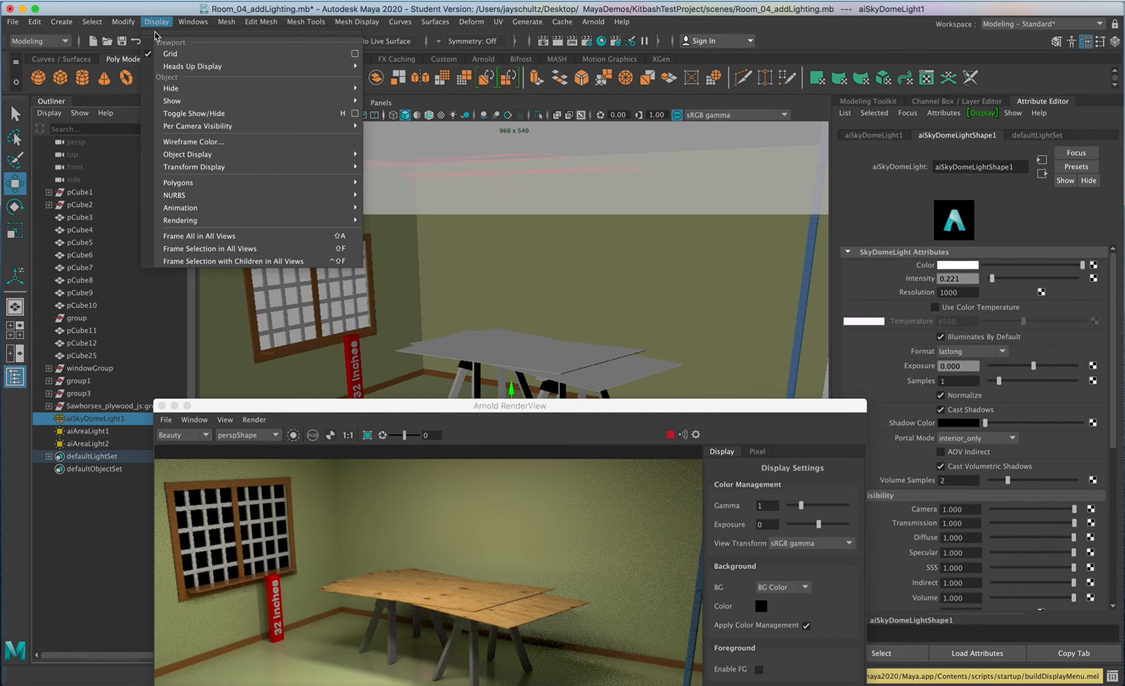
pyautogui.moveTo(175, 94)
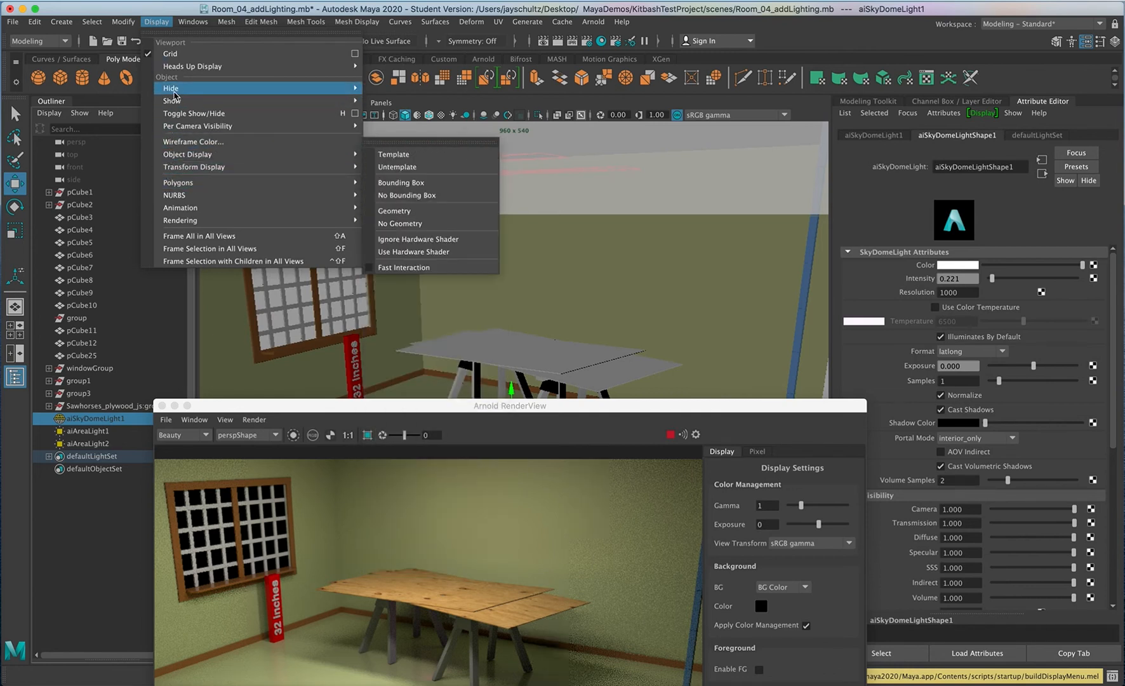
pyautogui.click(407, 123)
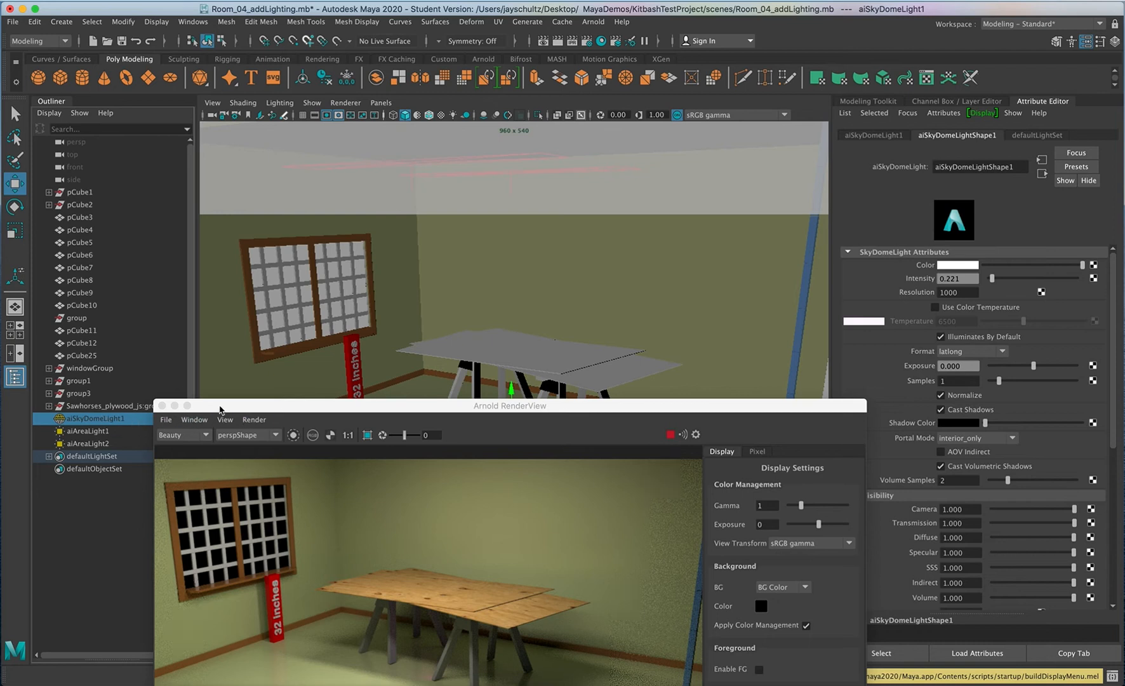
pyautogui.click(1115, 41)
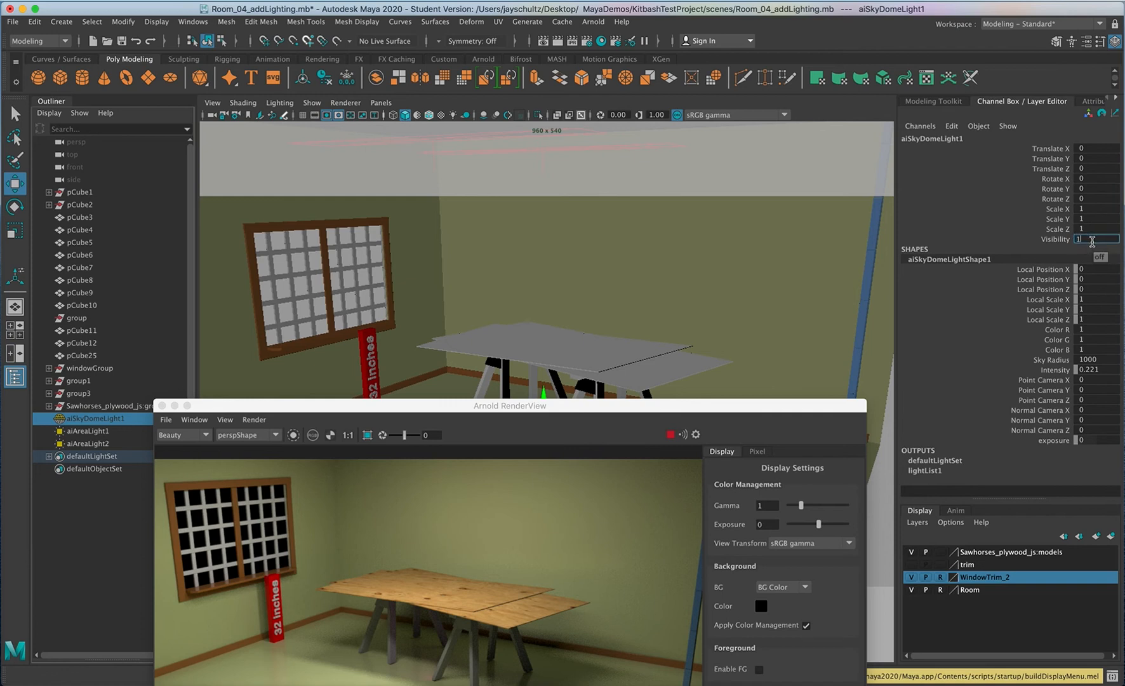
pyautogui.click(1092, 239)
pyautogui.write('1')
pyautogui.press('Return')
pyautogui.moveTo(543, 411); pyautogui.dragTo(487, 410)
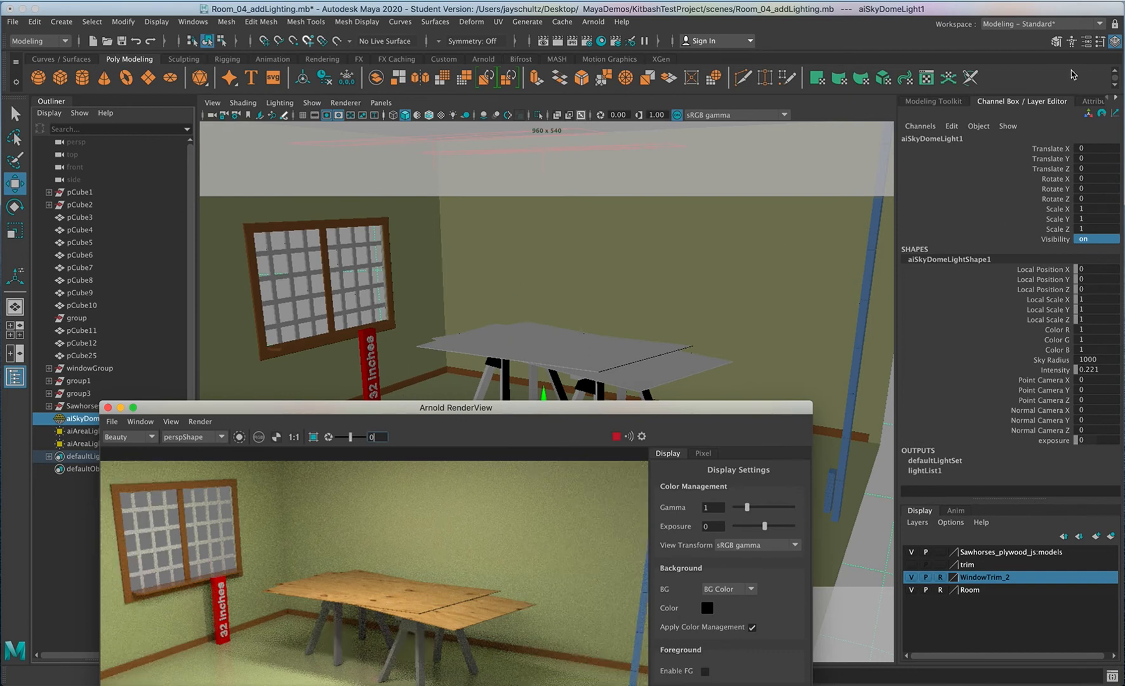
# Reduce the skydome light's intensity to 0 in its shape attributes and move the render window so the whole room render shows
pyautogui.click(1087, 41)
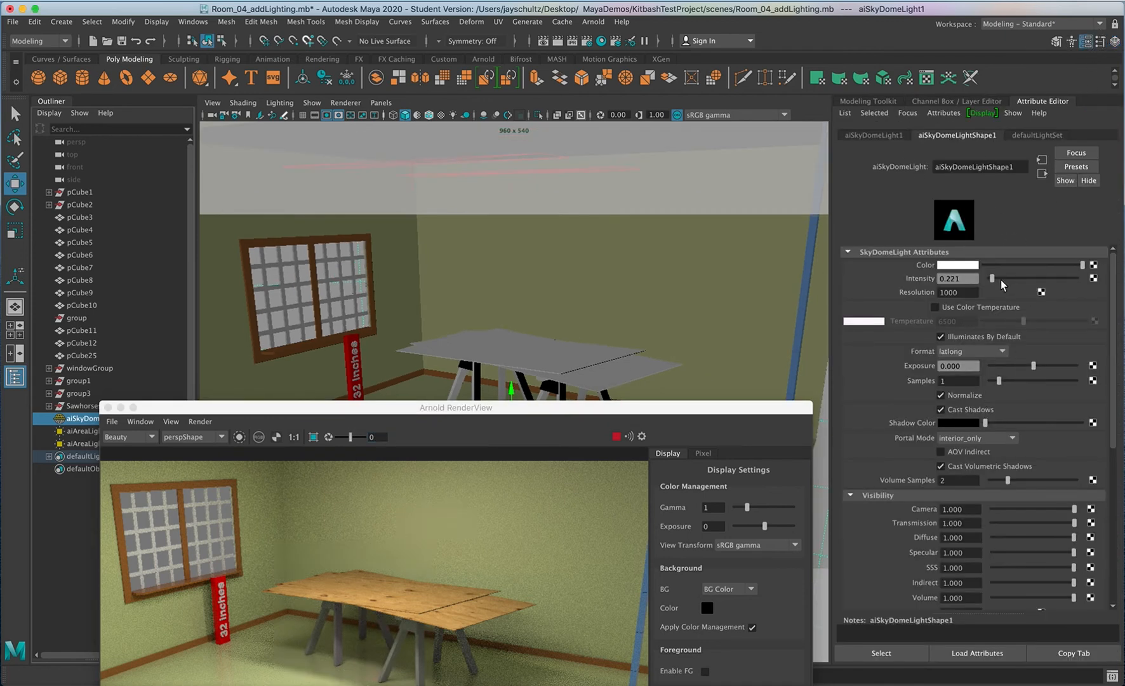
pyautogui.moveTo(993, 281); pyautogui.dragTo(990, 284)
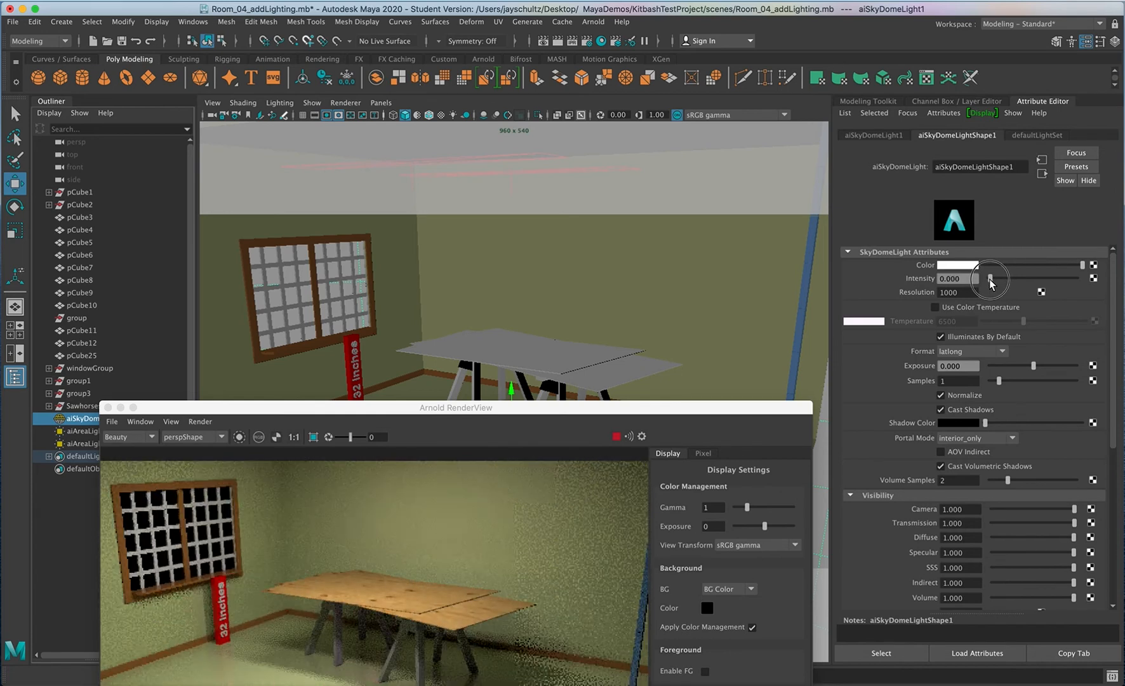
pyautogui.moveTo(621, 414); pyautogui.dragTo(595, 346)
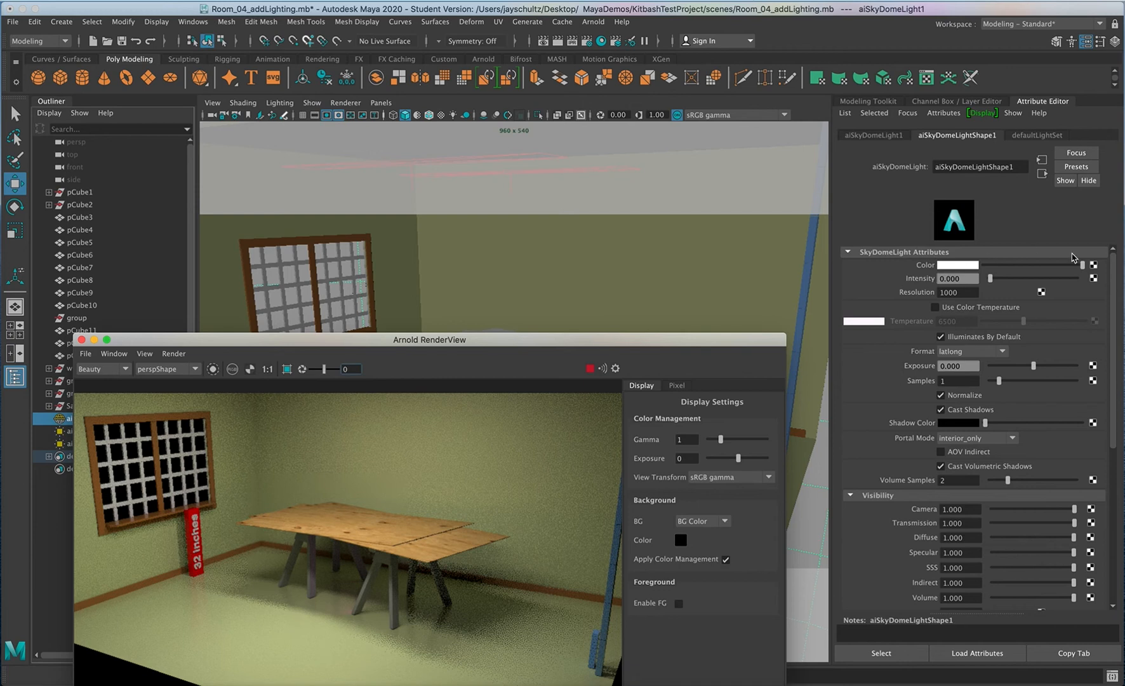
# Map a File texture to the skydome light's color and load Sky_Cloudy_Free_Ref.hdr from the sourceimages folder
pyautogui.click(1093, 265)
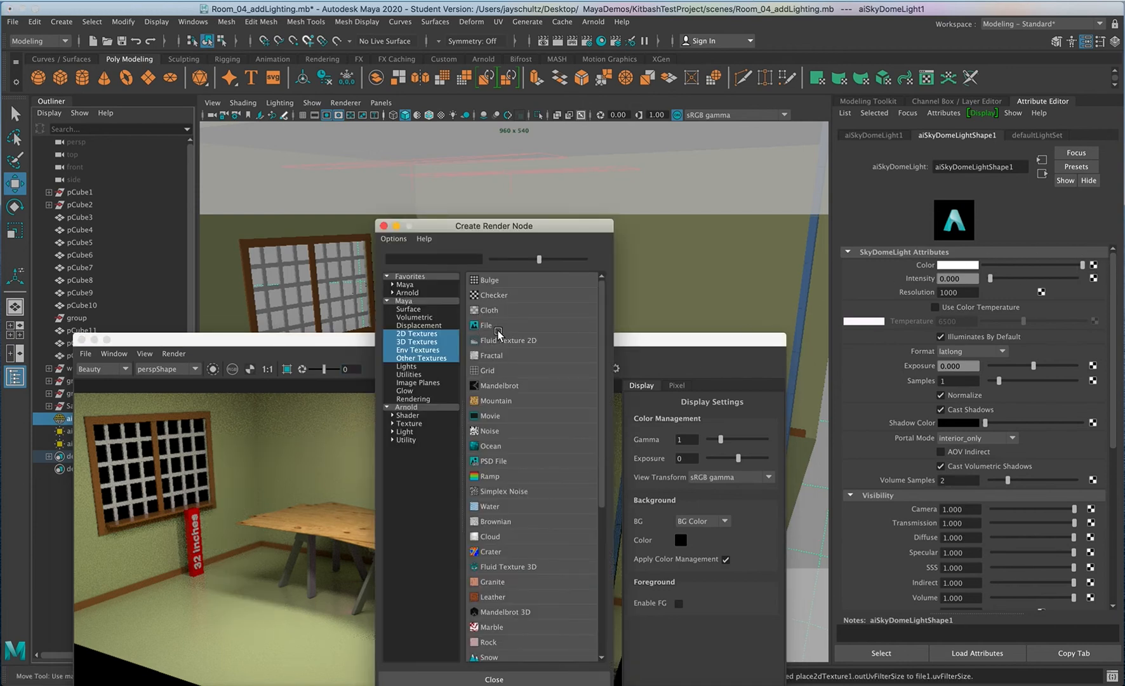
pyautogui.click(496, 326)
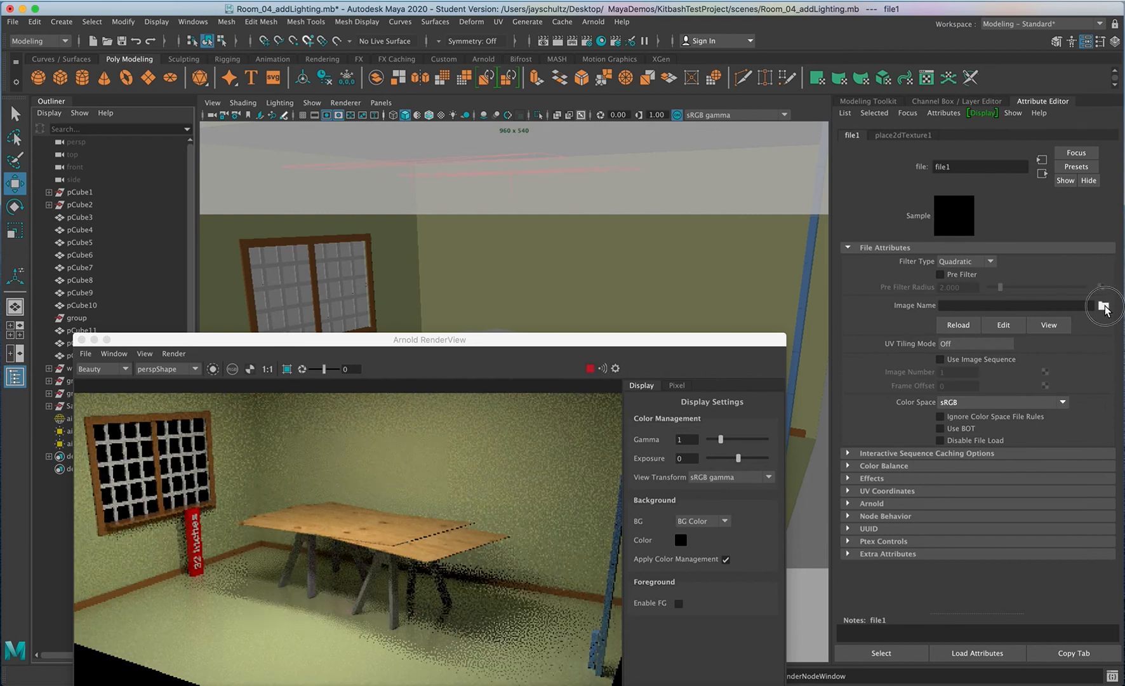
pyautogui.click(1103, 306)
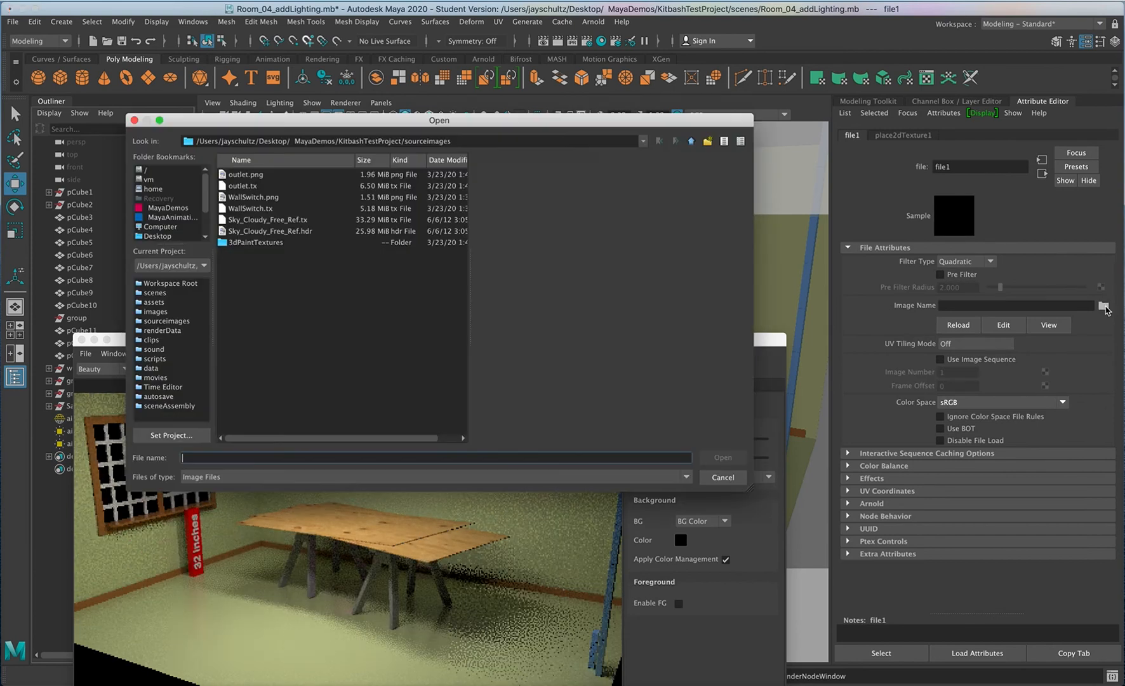
pyautogui.click(308, 233)
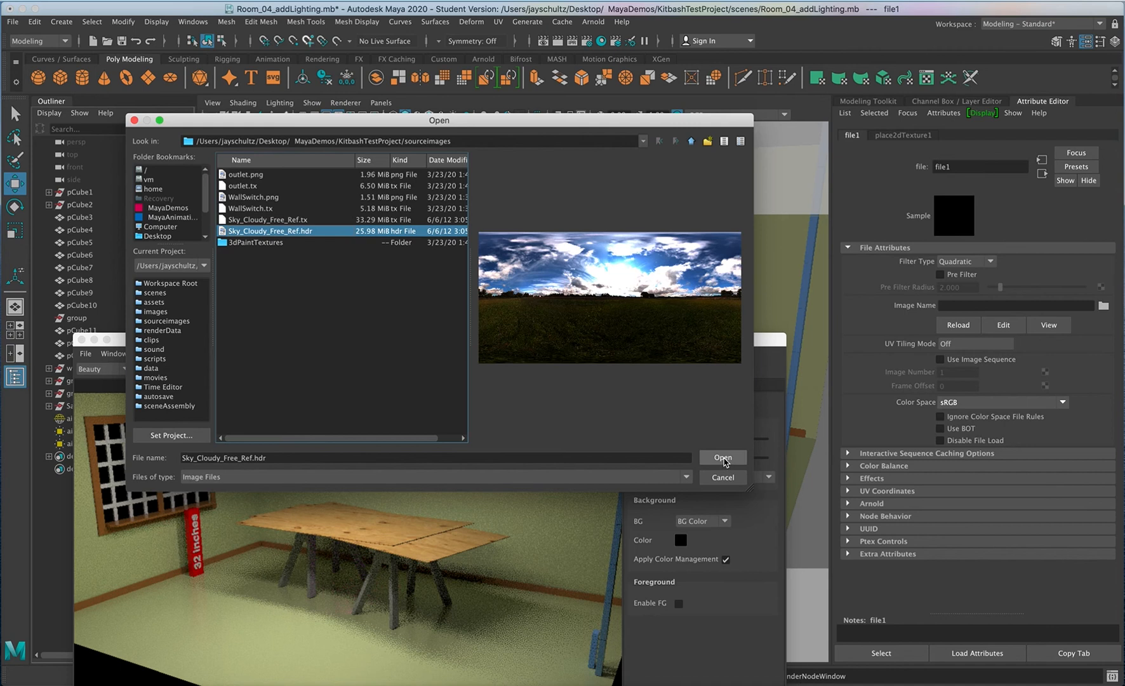
pyautogui.click(724, 458)
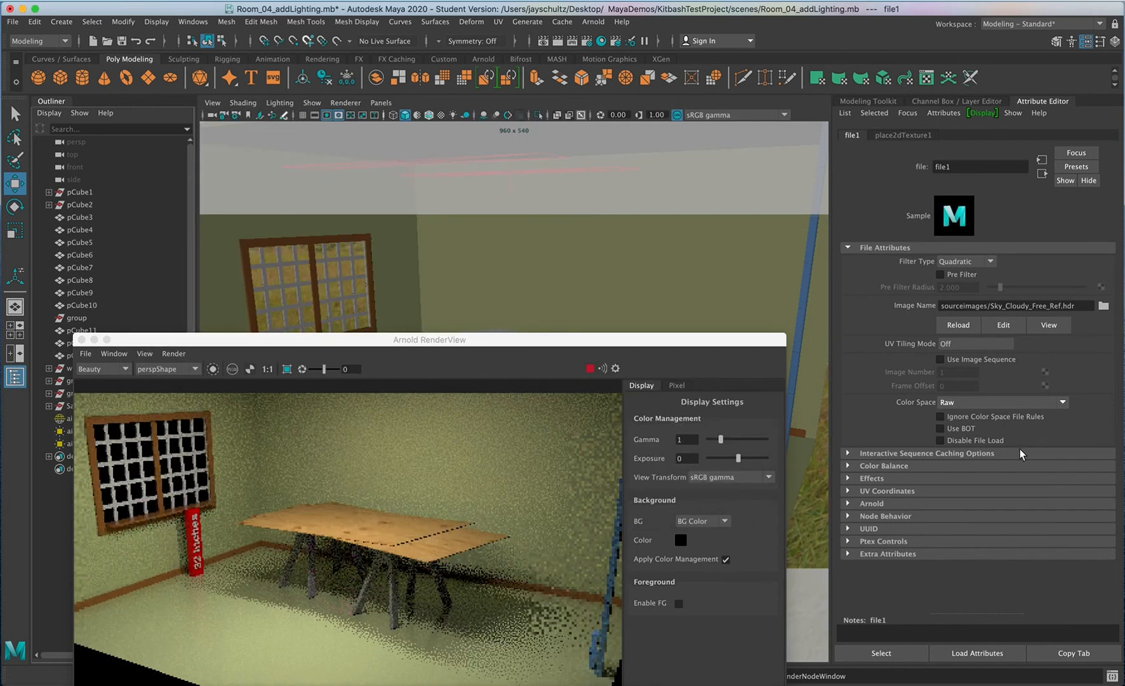
# Raise the skydome light's intensity to about 0.588 and shift the render window off the room view
pyautogui.click(887, 136)
pyautogui.click(854, 135)
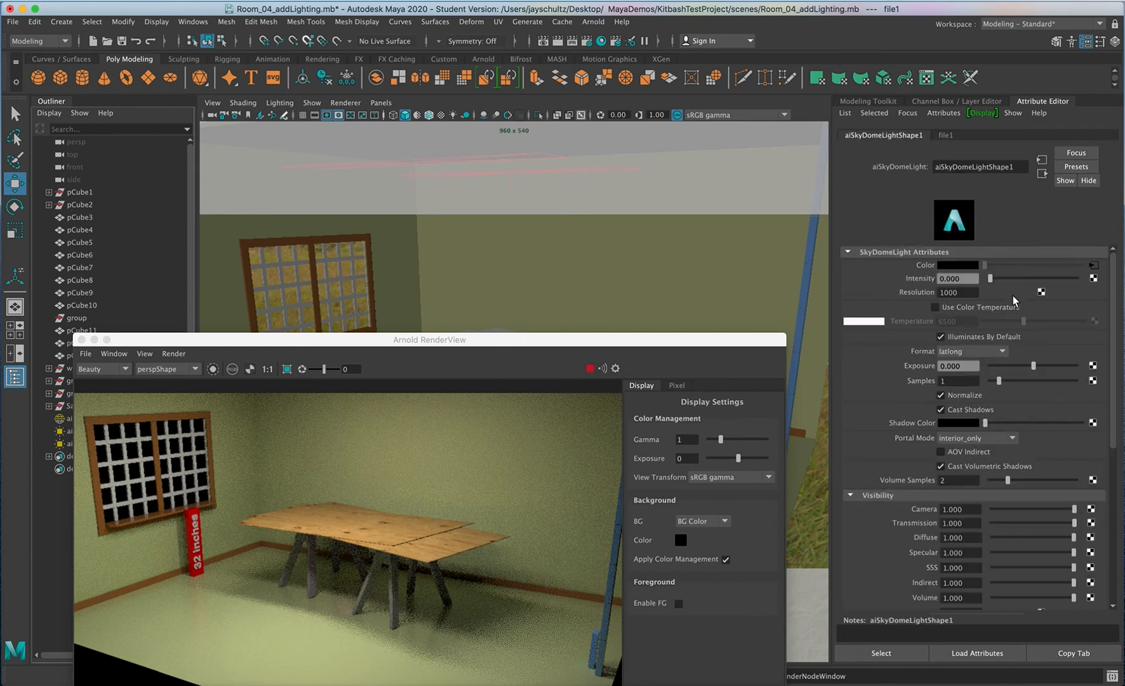
pyautogui.moveTo(992, 278)
pyautogui.mouseDown()
pyautogui.moveTo(1003, 283)
pyautogui.moveTo(994, 281)
pyautogui.mouseUp()
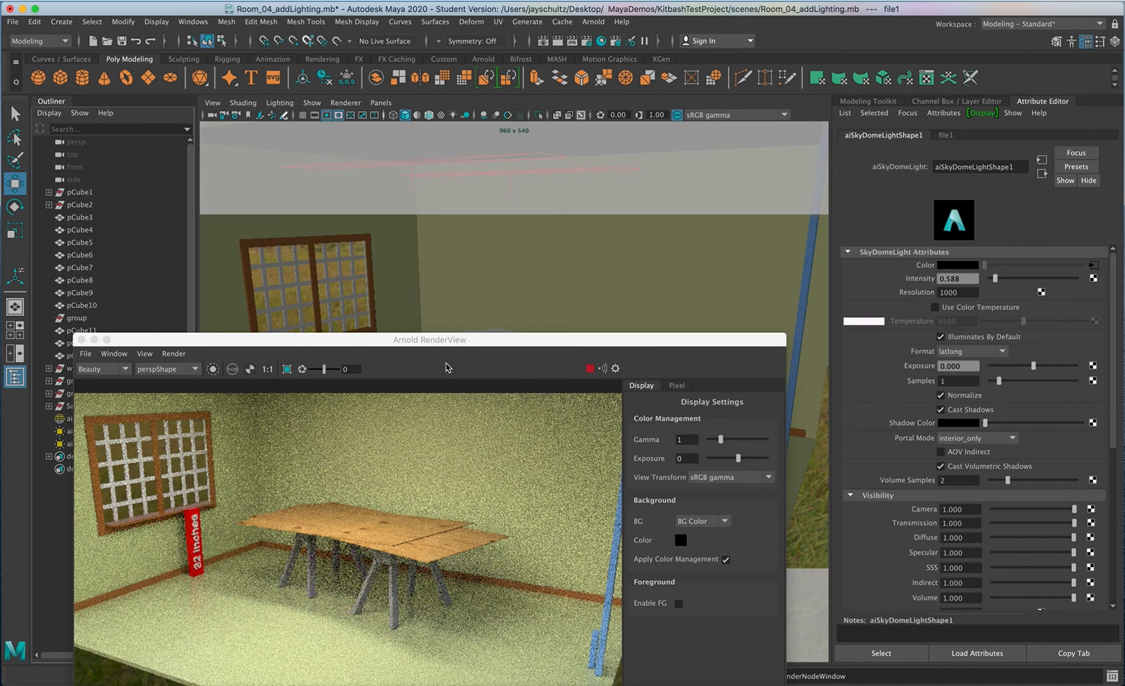
pyautogui.moveTo(452, 345); pyautogui.dragTo(561, 427)
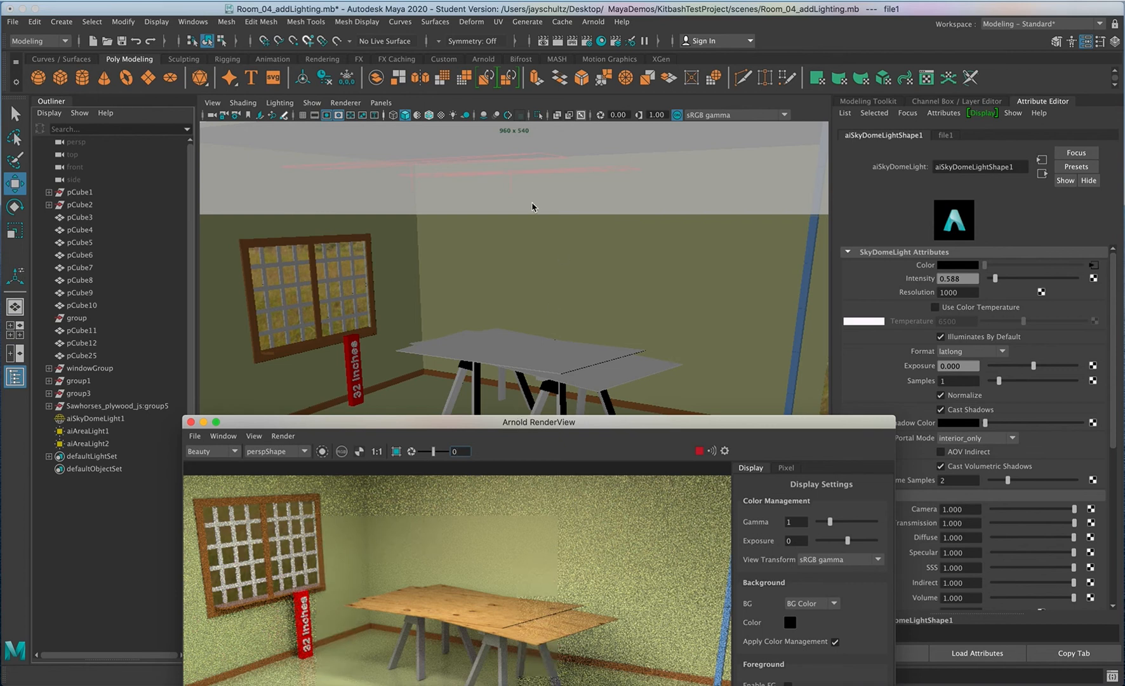
# Create an Arnold light portal and raise it to about Y 7.3, above the table
pyautogui.click(592, 23)
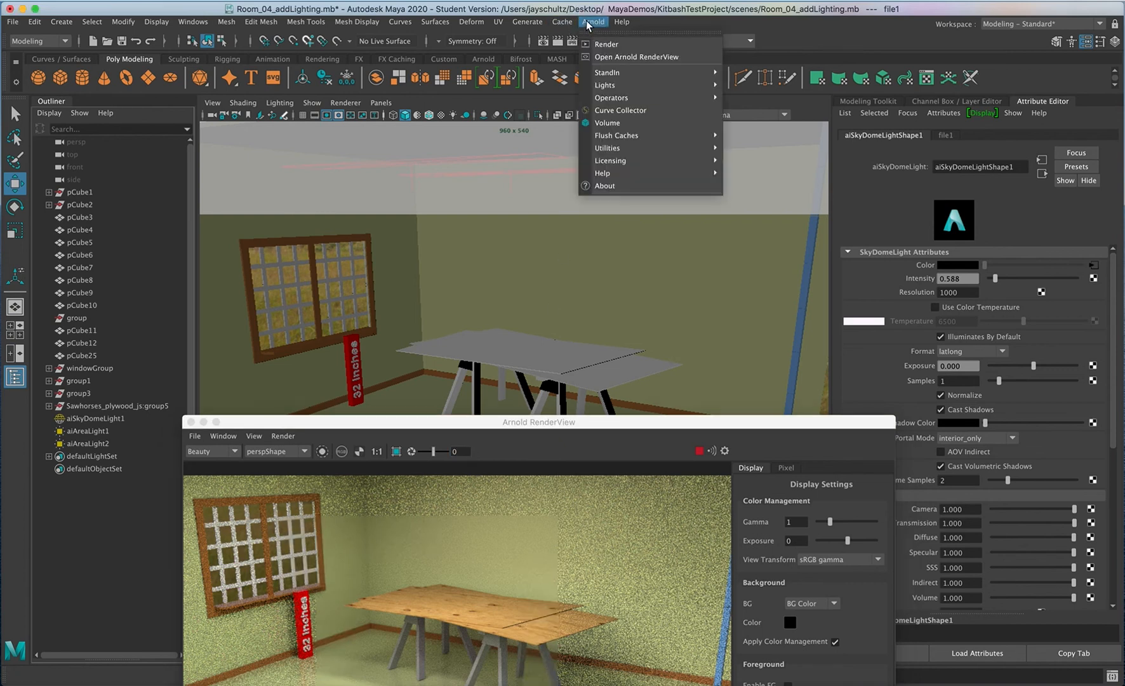
pyautogui.moveTo(598, 86)
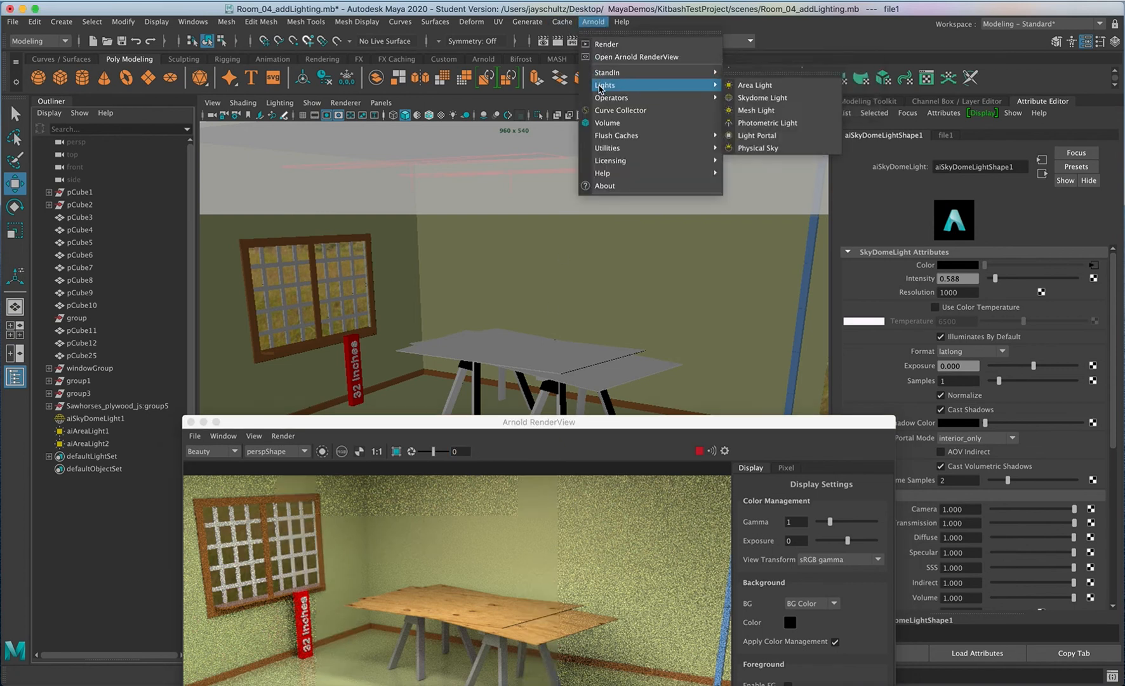
pyautogui.click(756, 136)
pyautogui.moveTo(467, 421); pyautogui.dragTo(571, 475)
pyautogui.moveTo(512, 392); pyautogui.dragTo(512, 264)
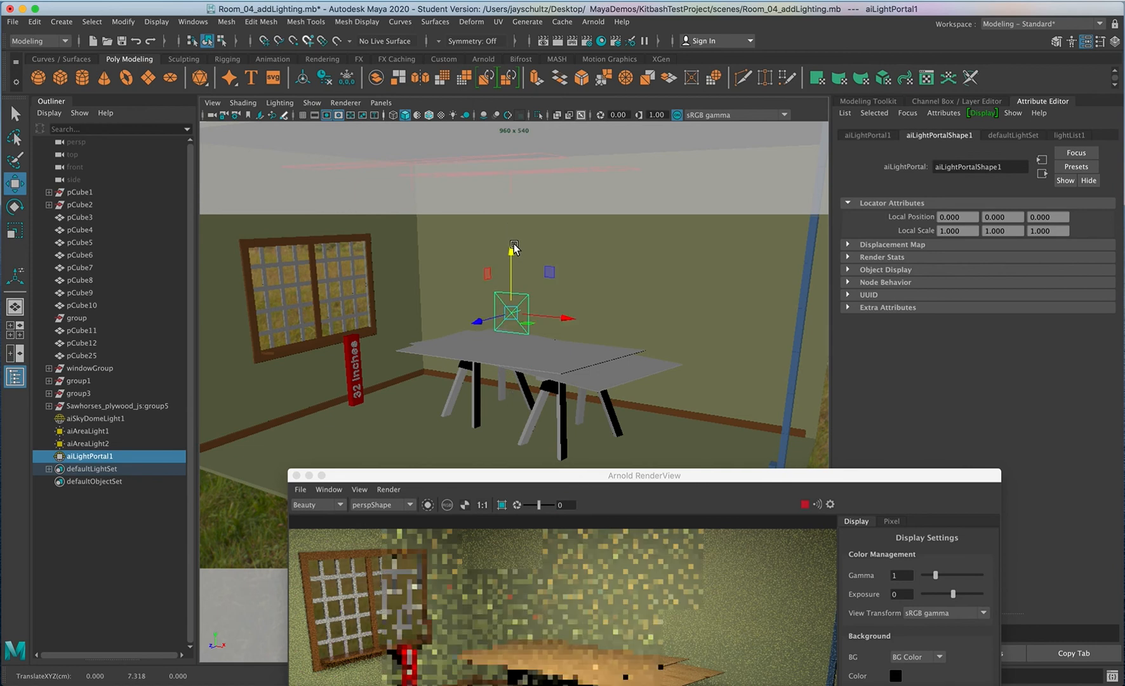
# Rotate the light portal about -93° around Y, move it to the window on the side wall, and reposition the render window
pyautogui.press('e')
pyautogui.moveTo(521, 324); pyautogui.dragTo(440, 319)
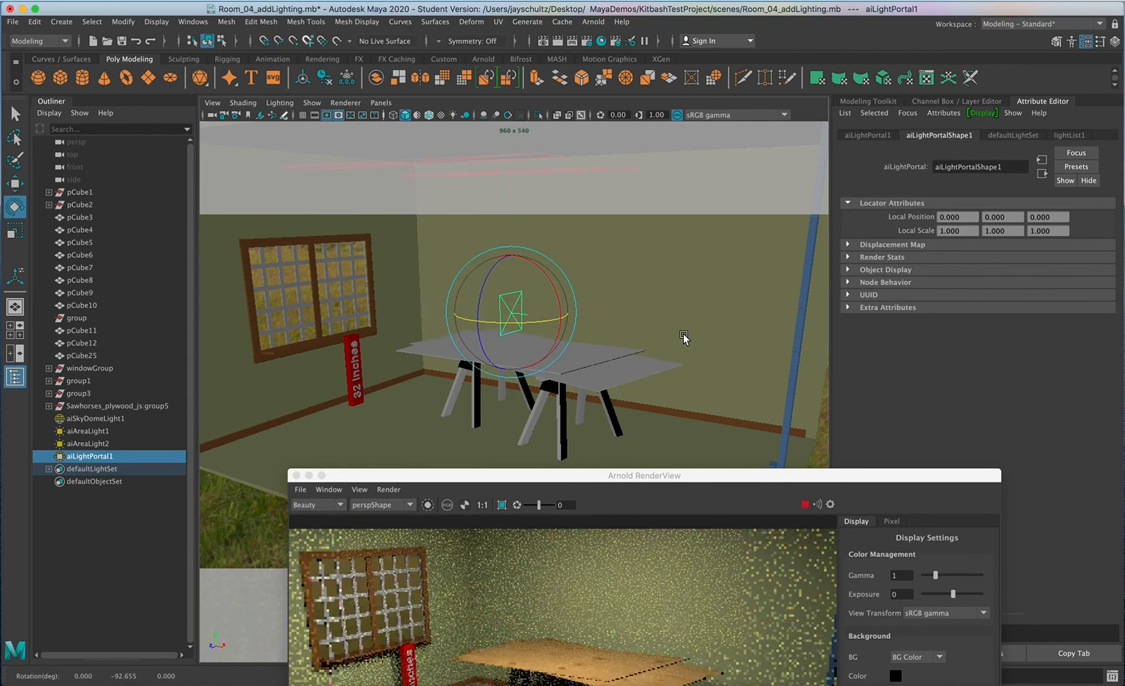
pyautogui.press('w')
pyautogui.moveTo(543, 313); pyautogui.dragTo(343, 316)
pyautogui.moveTo(459, 474); pyautogui.dragTo(625, 281)
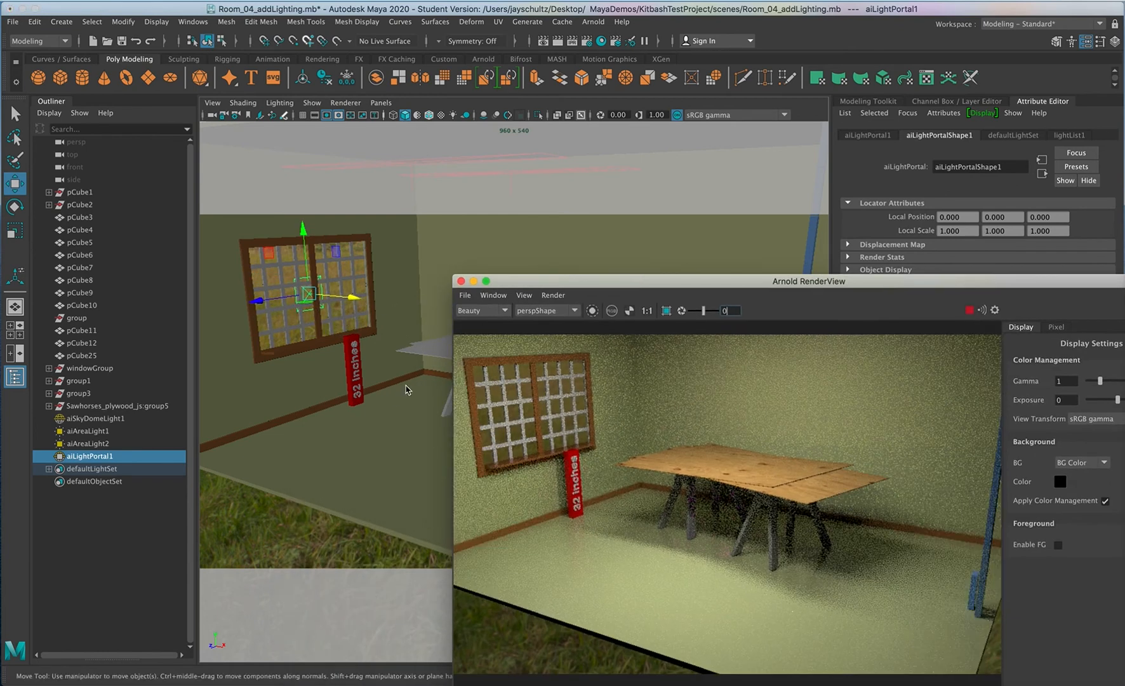
# Scale the light portal to about 5.06 by 2.96 to cover the window, and center it at about Z -0.4
pyautogui.click(307, 299)
pyautogui.press('r')
pyautogui.moveTo(259, 302); pyautogui.dragTo(134, 318)
pyautogui.moveTo(259, 303)
pyautogui.mouseDown()
pyautogui.moveTo(228, 315)
pyautogui.moveTo(245, 313)
pyautogui.mouseUp()
pyautogui.moveTo(306, 239); pyautogui.dragTo(311, 120)
pyautogui.press('w')
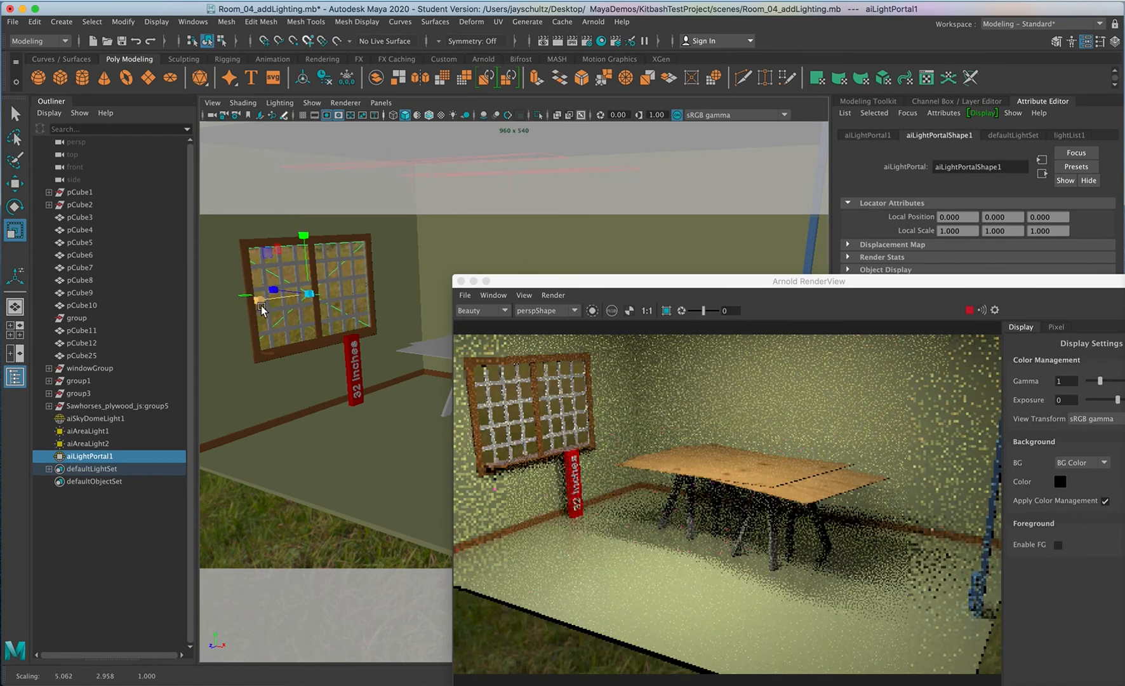
pyautogui.moveTo(249, 313); pyautogui.dragTo(259, 307)
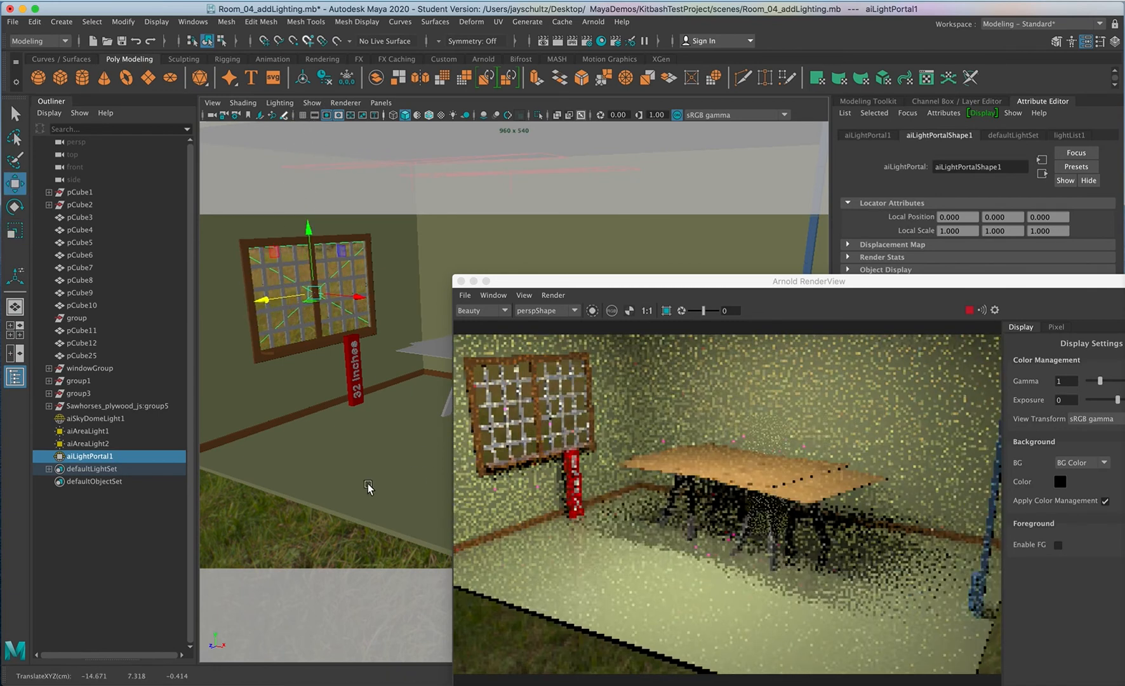
# Close the render window and straighten the light portal against the window wall with a Y rotation of about -88°
pyautogui.moveTo(568, 281); pyautogui.dragTo(480, 286)
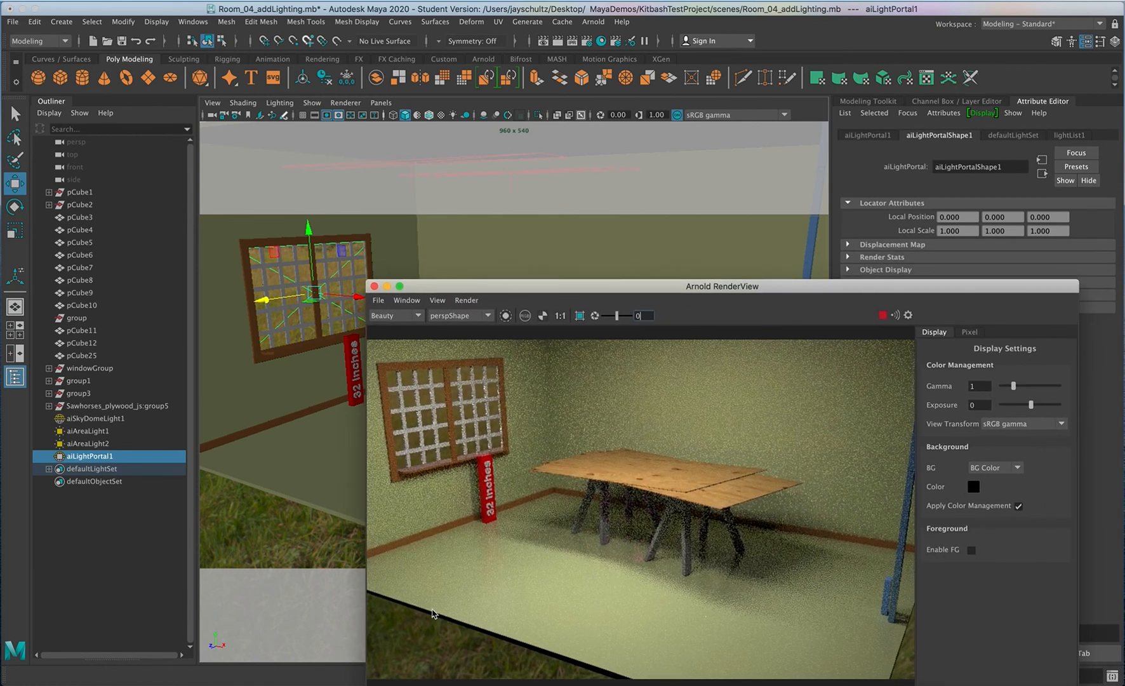
pyautogui.moveTo(597, 287); pyautogui.dragTo(564, 364)
pyautogui.keyDown('alt'); pyautogui.moveTo(230, 392); pyautogui.dragTo(338, 387); pyautogui.keyUp('alt')
pyautogui.keyDown('alt'); pyautogui.moveTo(422, 402); pyautogui.dragTo(707, 402); pyautogui.keyUp('alt')
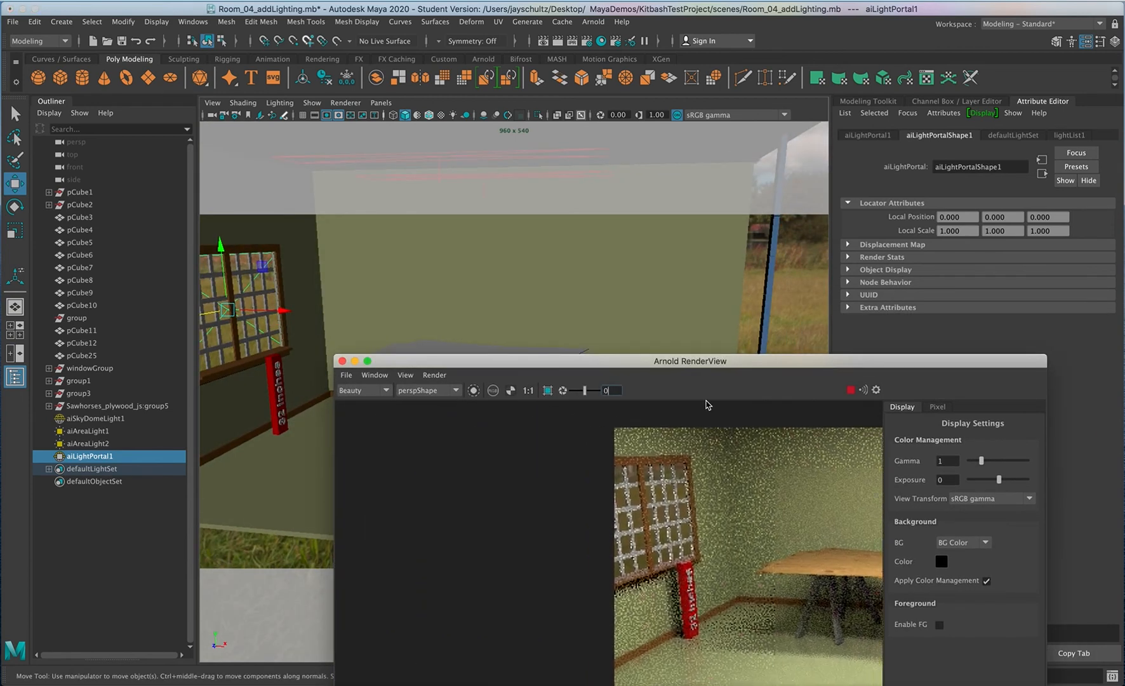
pyautogui.click(342, 363)
pyautogui.keyDown('alt'); pyautogui.moveTo(342, 426); pyautogui.dragTo(464, 351); pyautogui.keyUp('alt')
pyautogui.press('e')
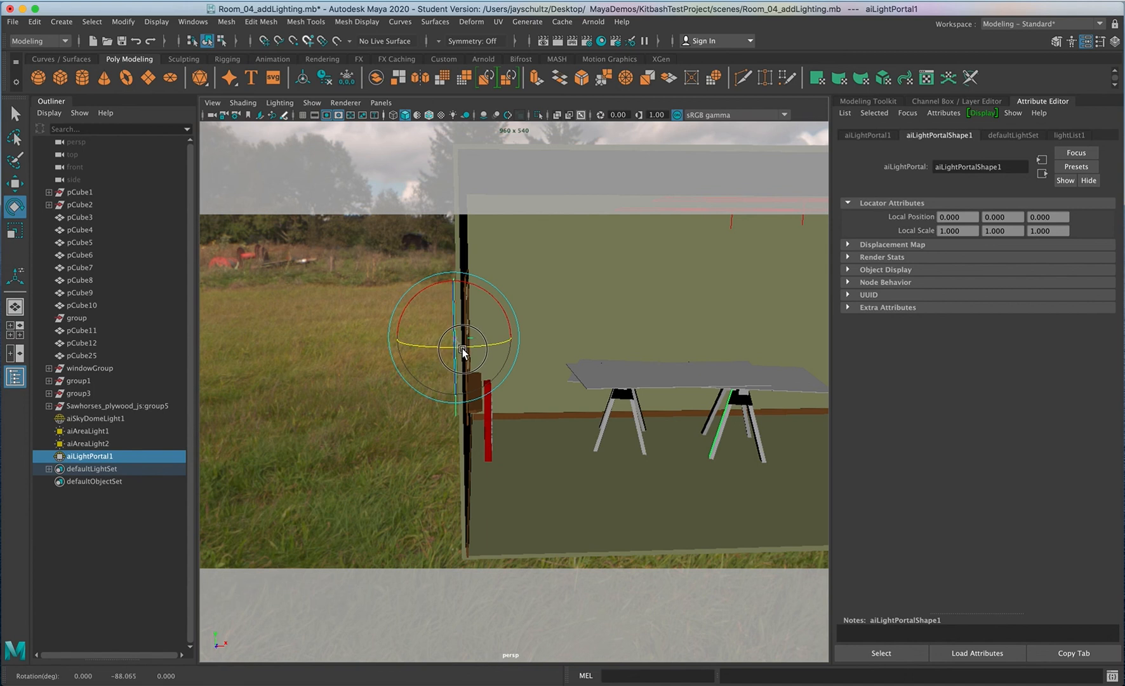
# Reframe the window and table, reopen the Arnold RenderView, run the live render, and center the image in its window
pyautogui.keyDown('alt'); pyautogui.moveTo(503, 435); pyautogui.dragTo(403, 445); pyautogui.keyUp('alt')
pyautogui.keyDown('alt'); pyautogui.moveTo(533, 478); pyautogui.dragTo(575, 488, button='right'); pyautogui.keyUp('alt')
pyautogui.click(593, 22)
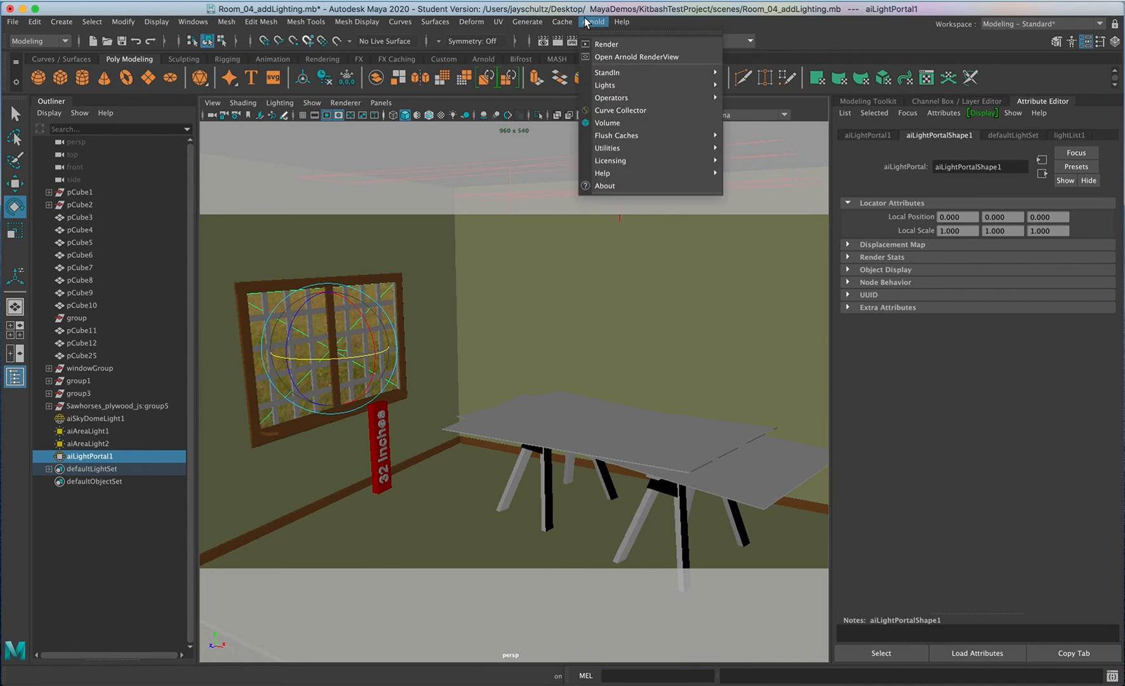
pyautogui.click(607, 58)
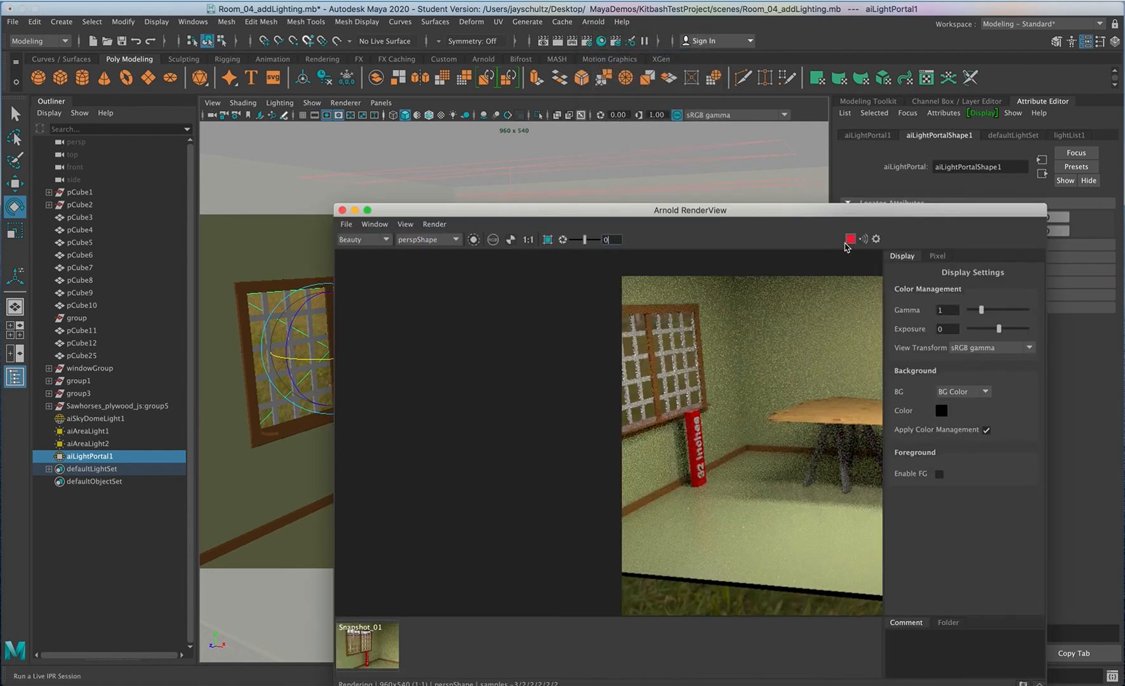
pyautogui.click(848, 241)
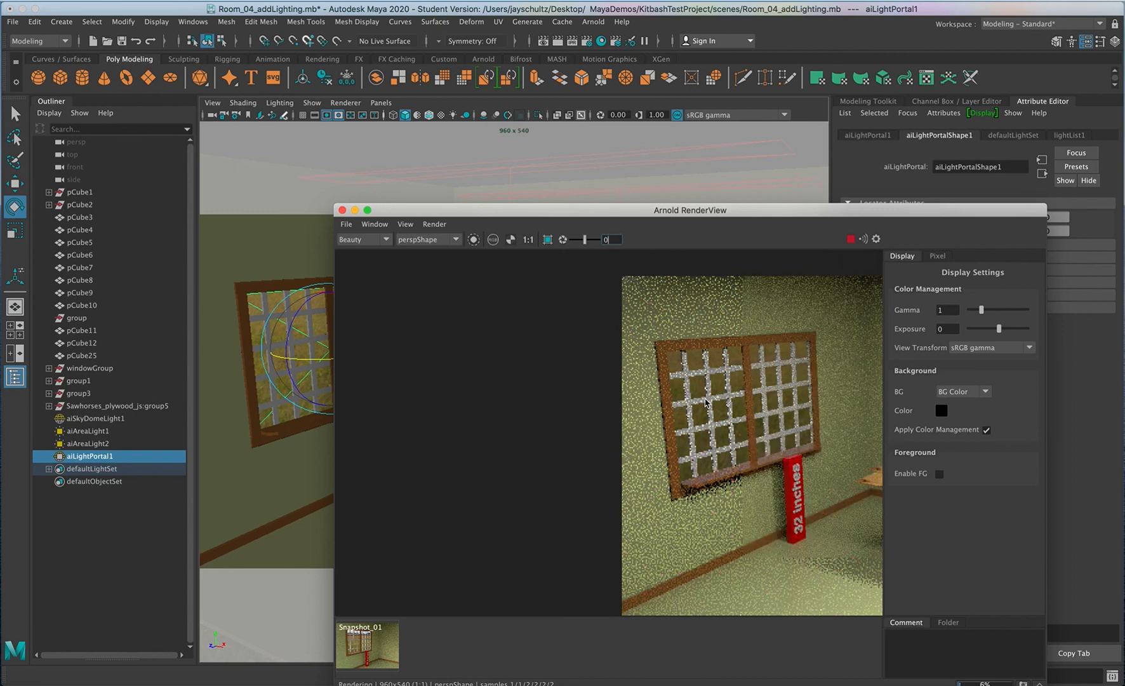
pyautogui.moveTo(706, 401); pyautogui.dragTo(400, 392, button='middle')
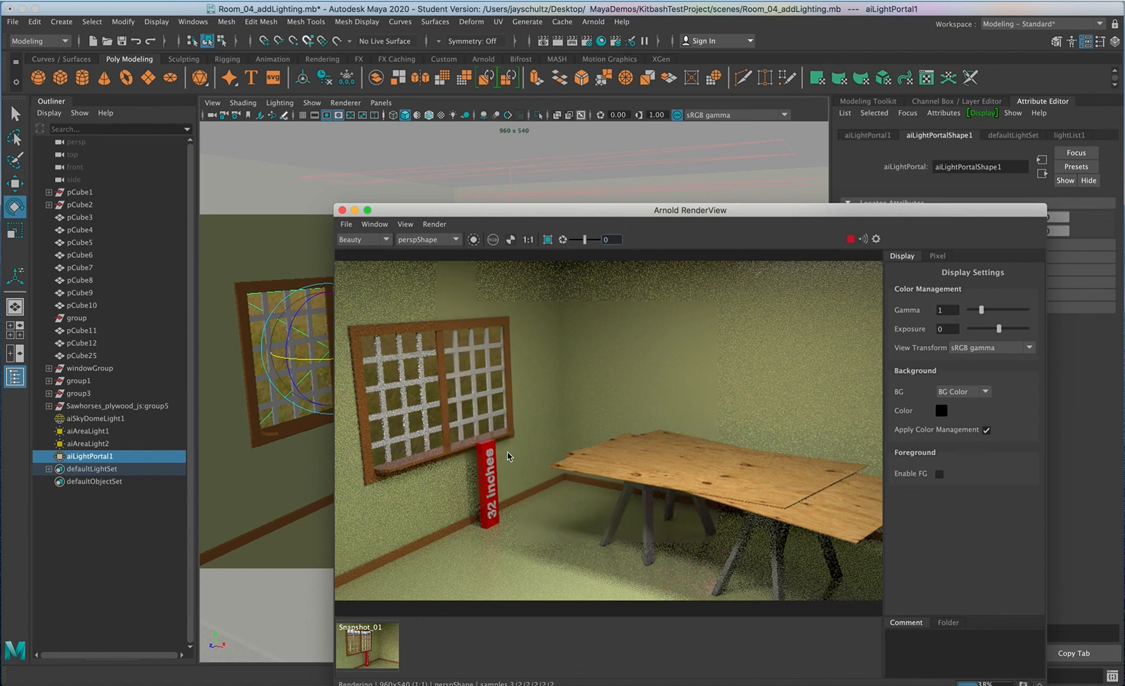
pyautogui.moveTo(557, 215); pyautogui.dragTo(497, 215)
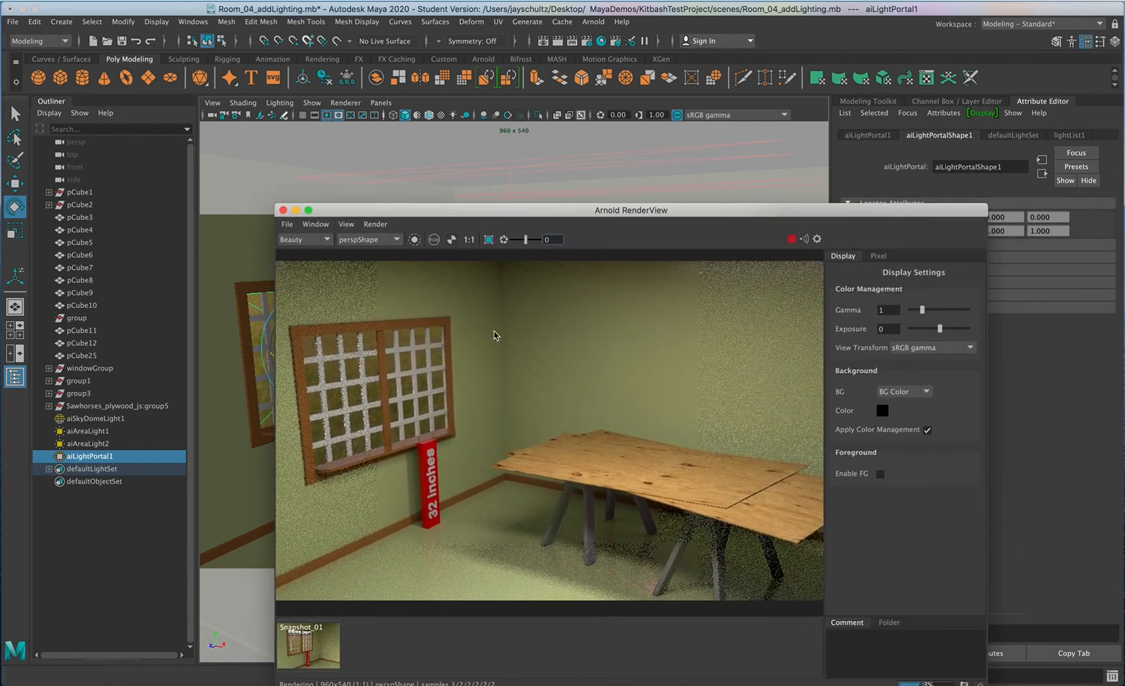